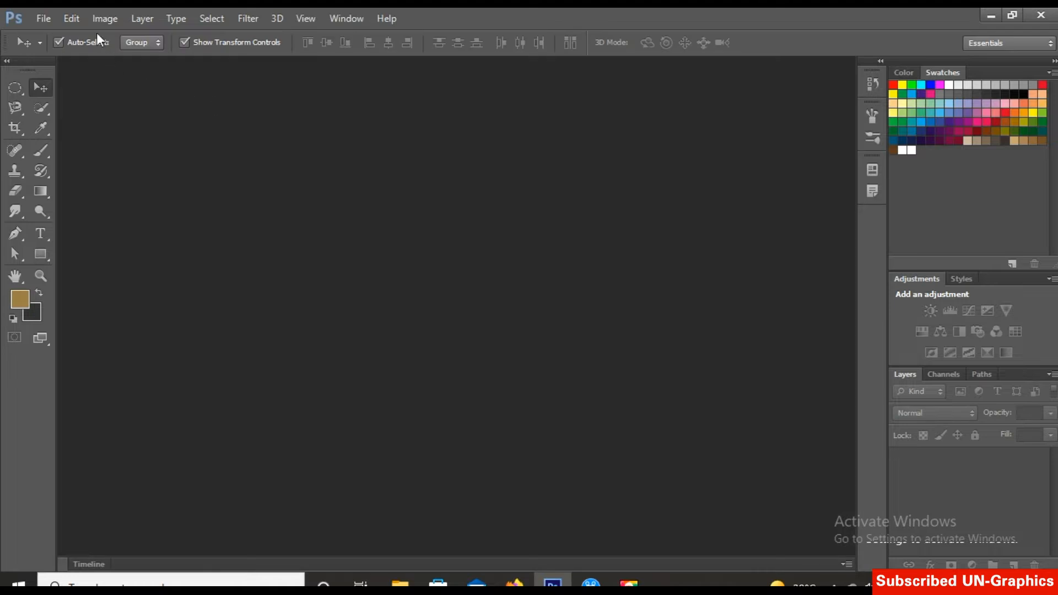
Step: Open 457.psd from the Desktop, keeping its layers editable and discarding the embedded colour profile
click(44, 19)
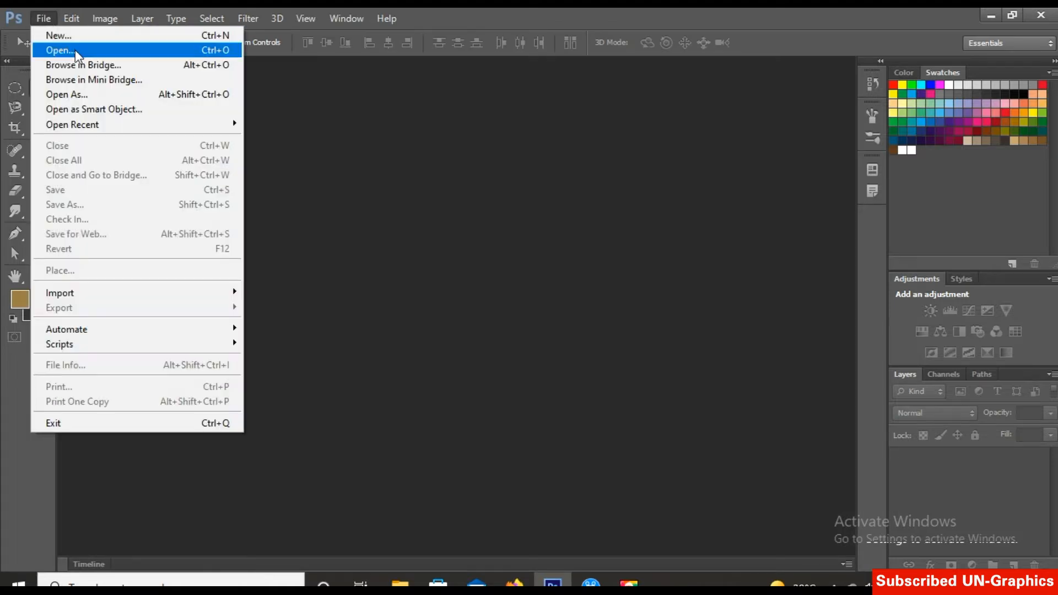
click(74, 49)
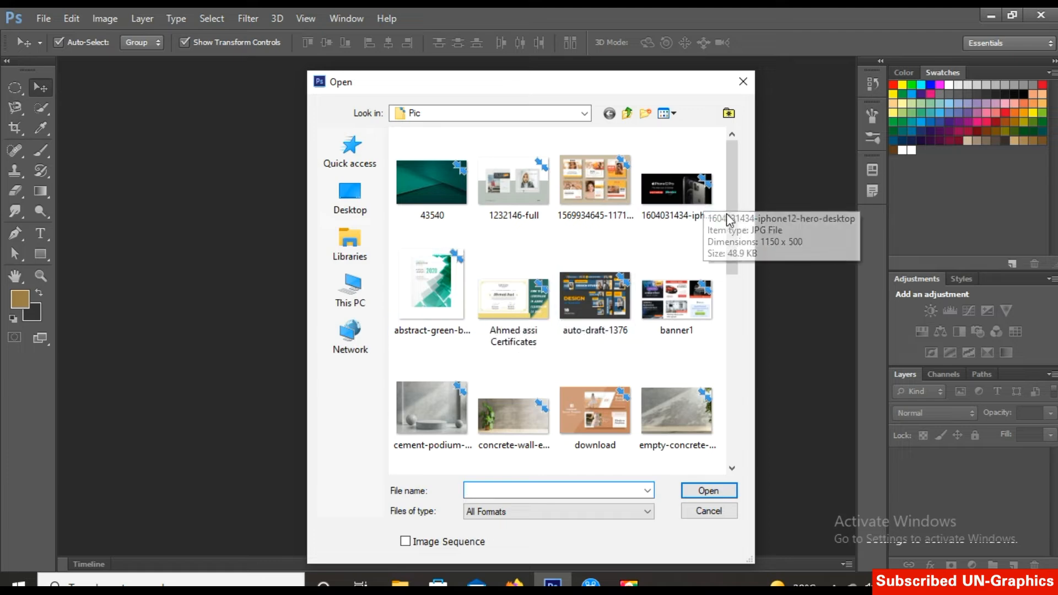
drag(729, 219, 699, 324)
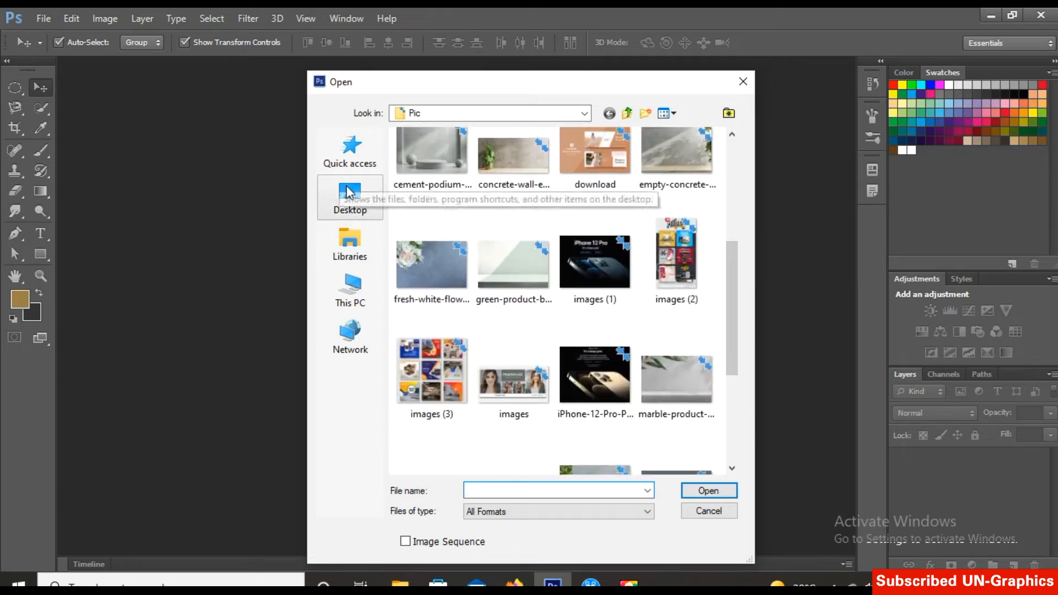
click(348, 190)
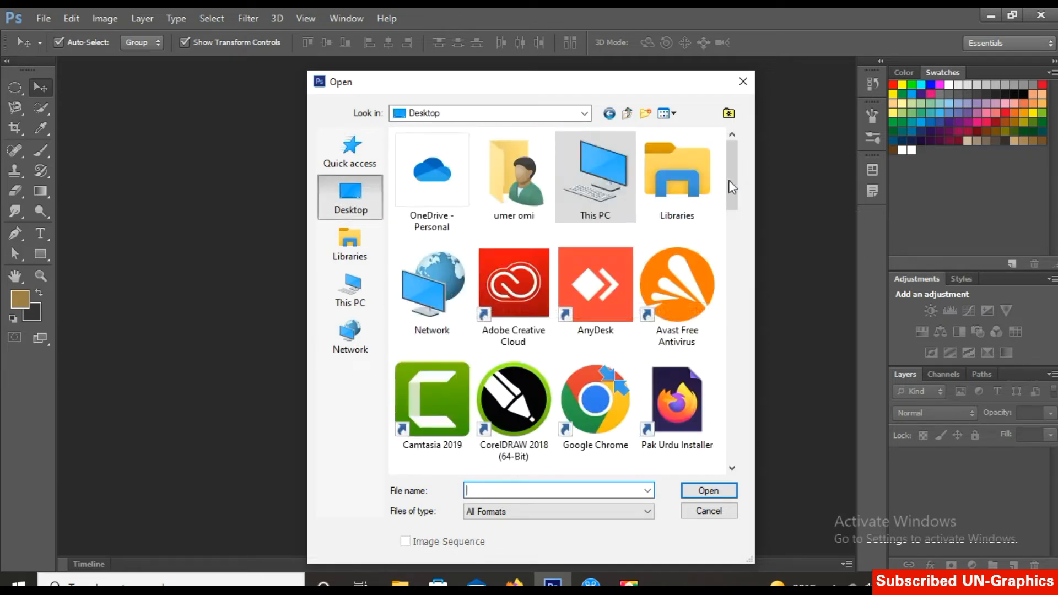
drag(729, 165, 754, 206)
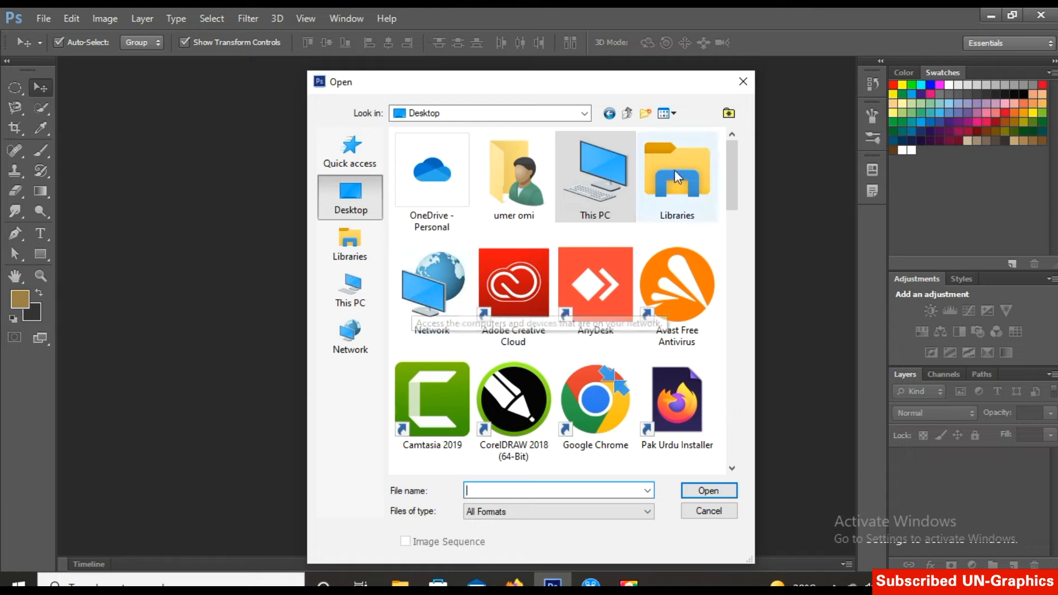
drag(730, 176, 727, 262)
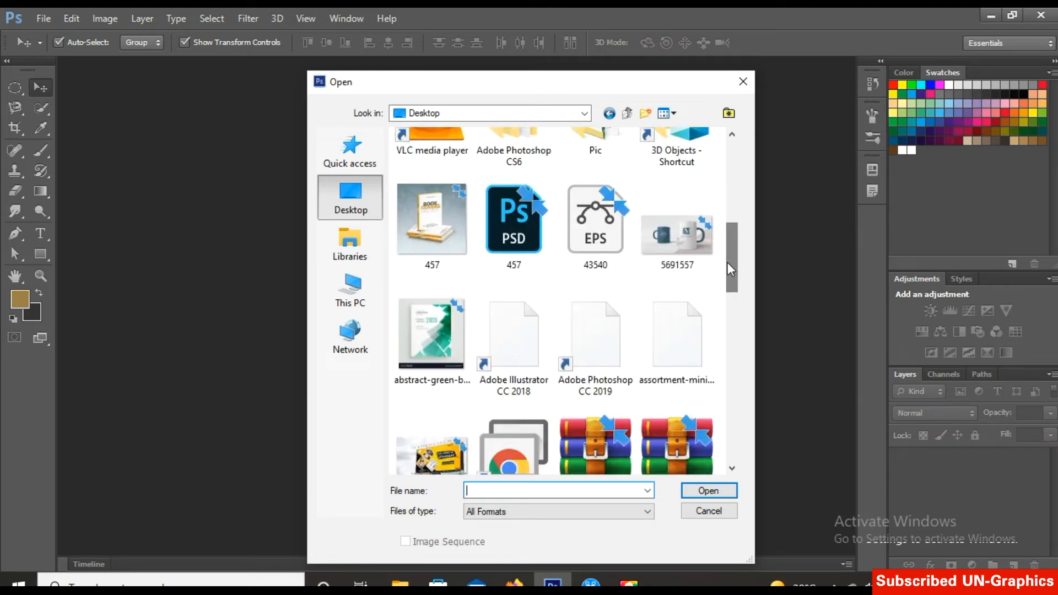
click(533, 228)
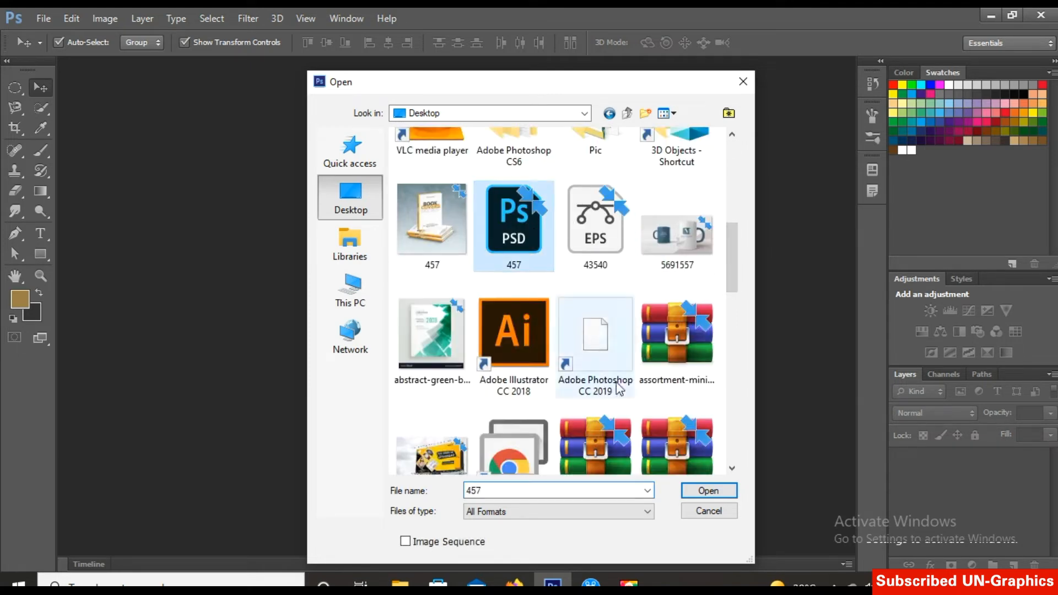
click(717, 491)
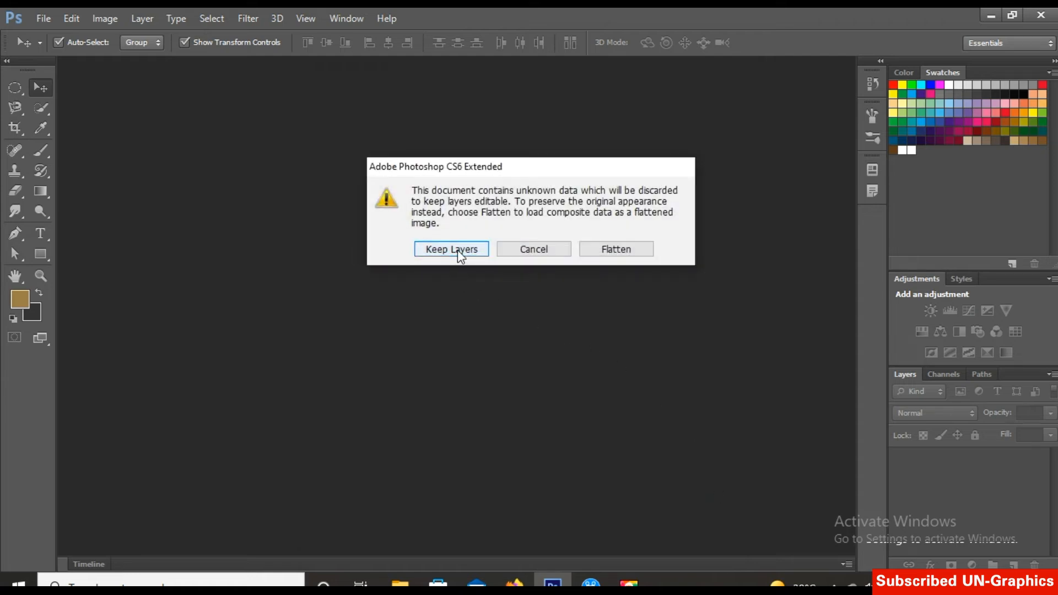
click(457, 250)
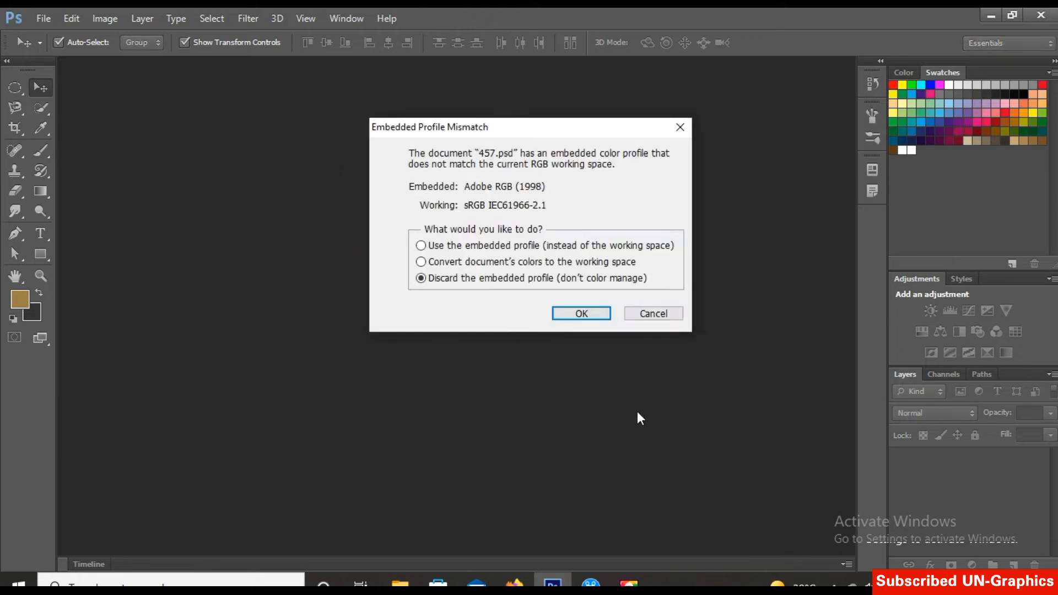
click(601, 313)
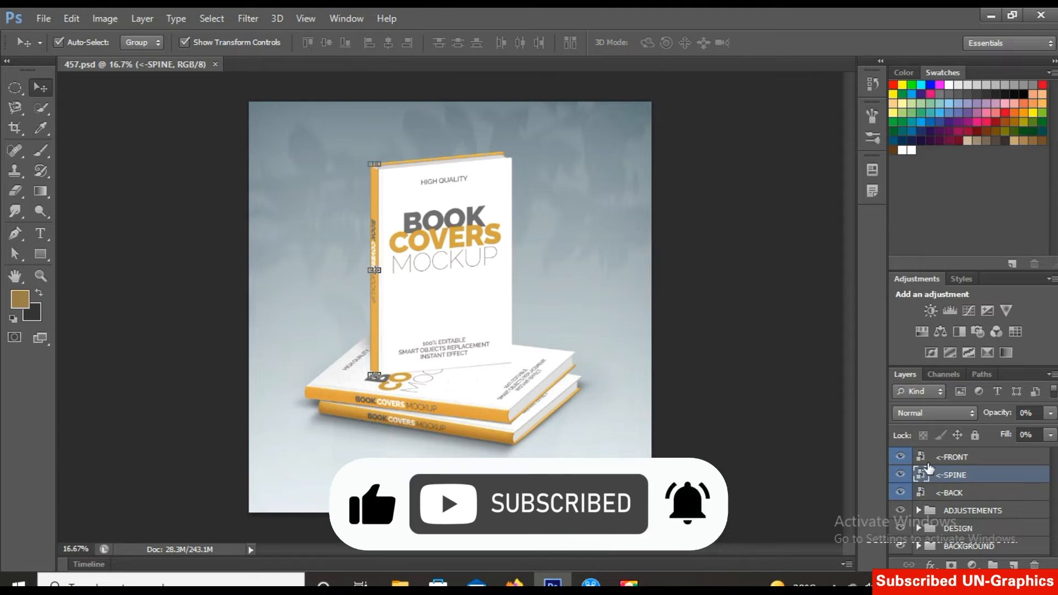
Step: Open the contents of the <-FRONT smart object, discarding its embedded colour profile and accepting the missing fonts
click(920, 465)
double_click(919, 460)
click(574, 259)
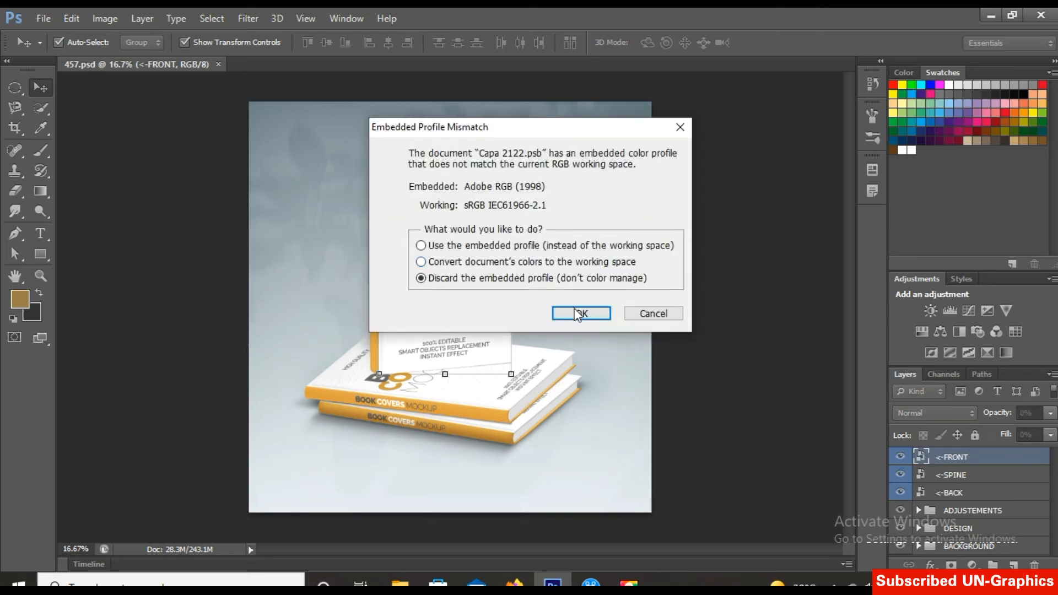
click(578, 314)
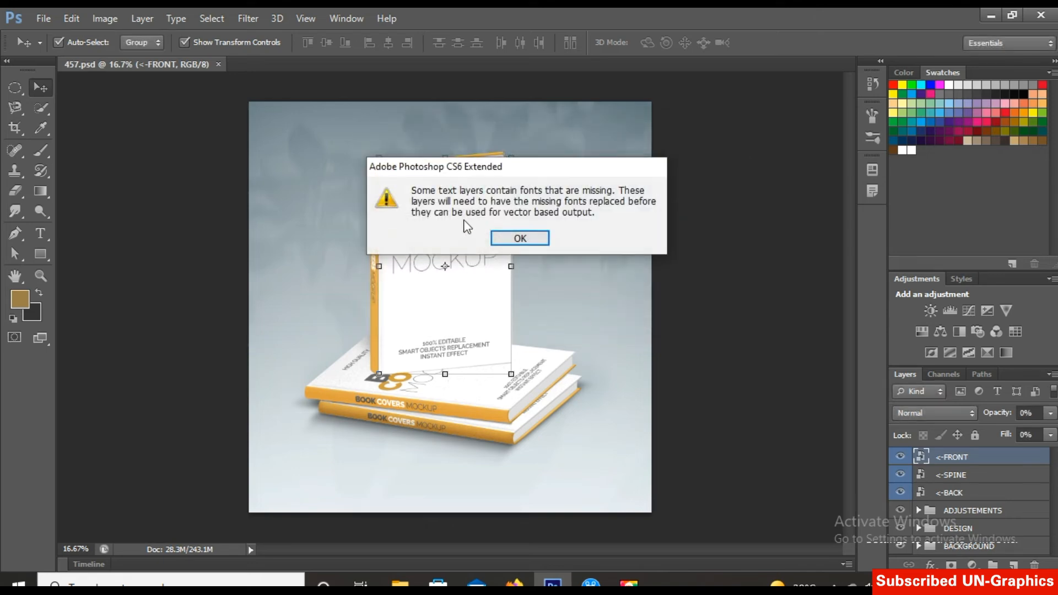
click(515, 236)
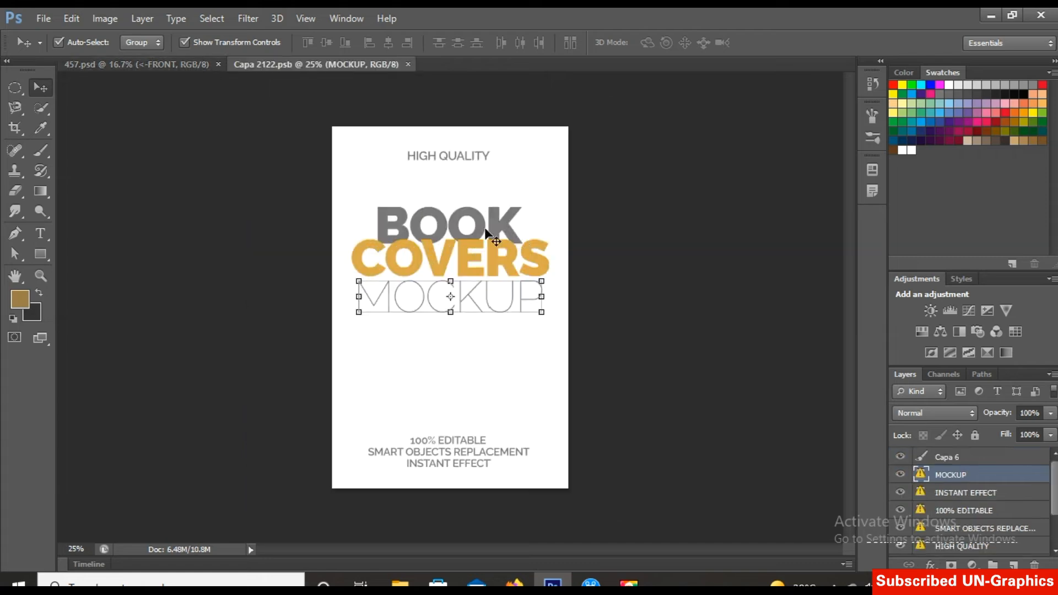
Step: Open the abstract-green-business-book-cover-page PNG from the Pic folder on the Desktop
click(44, 19)
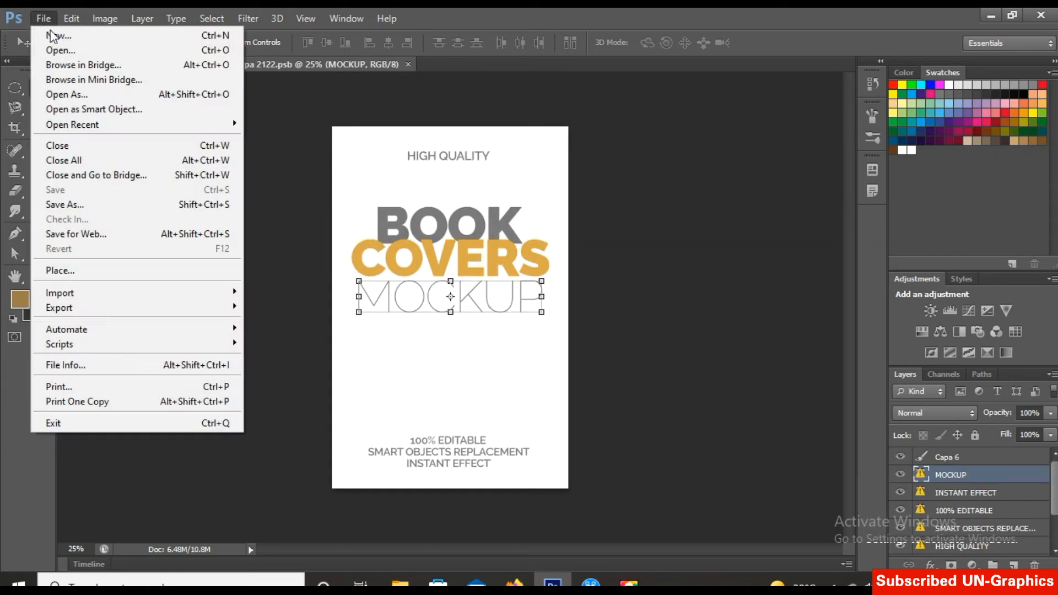
click(58, 50)
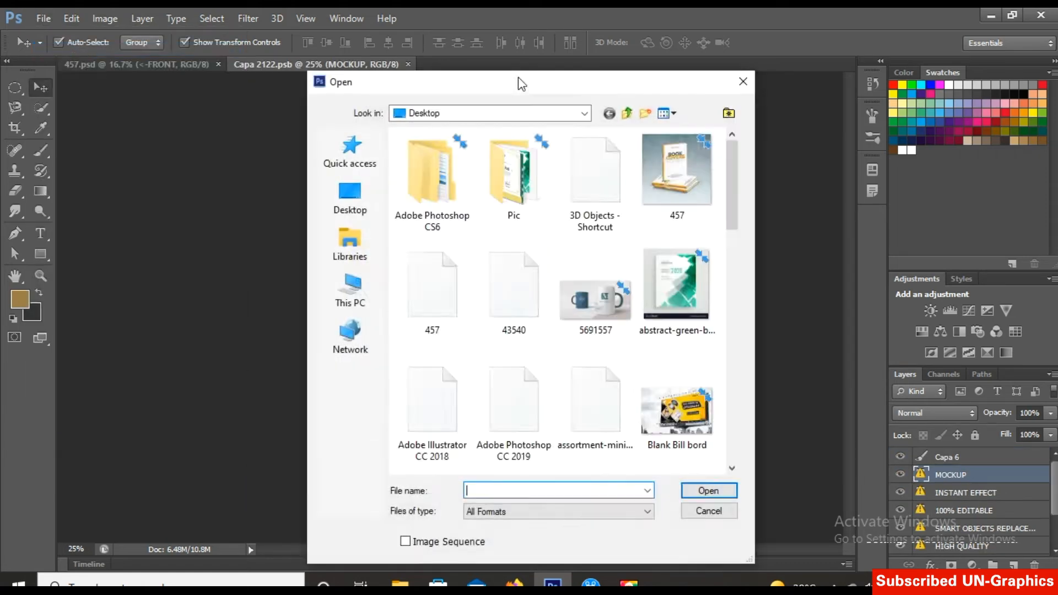
double_click(490, 178)
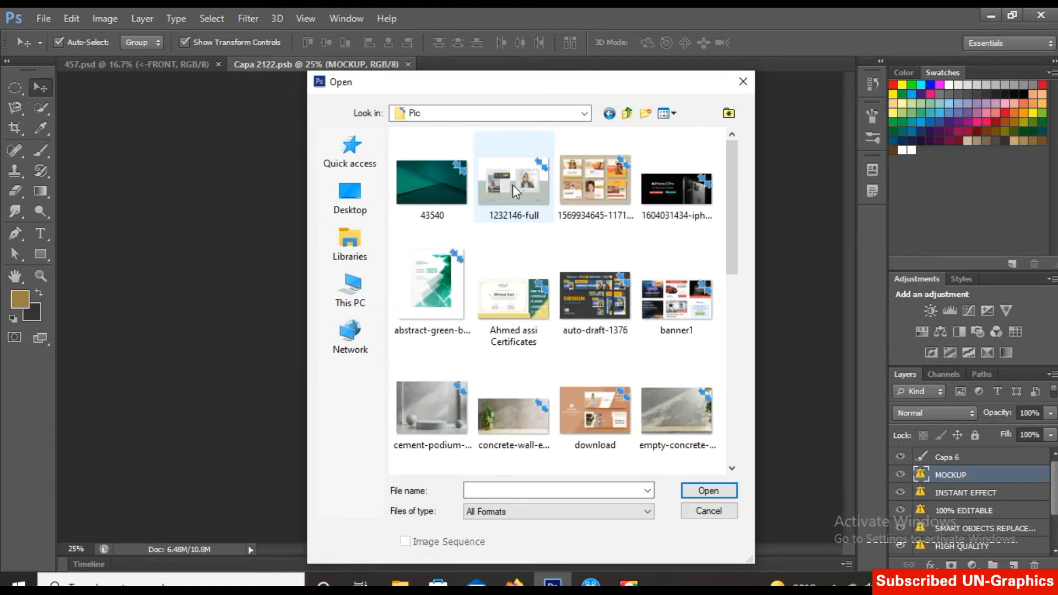
click(435, 273)
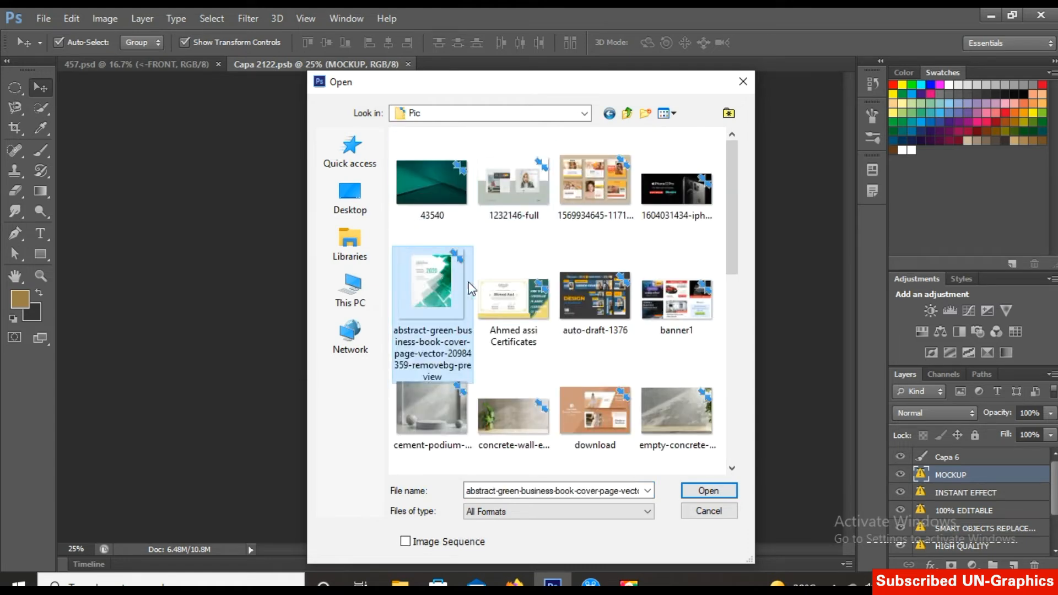
click(707, 489)
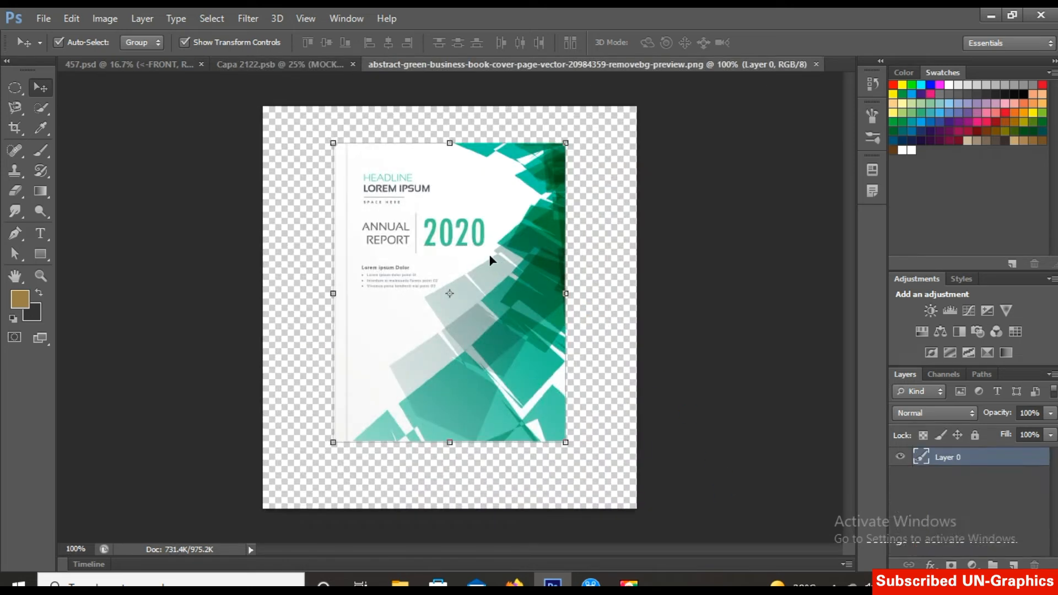
drag(492, 260, 634, 282)
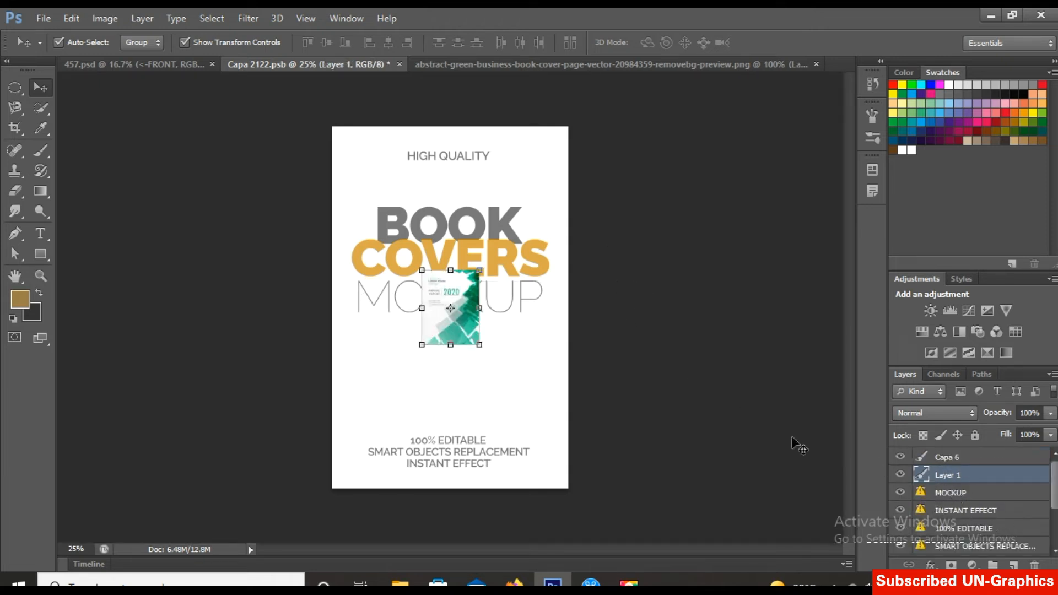
key(Delete)
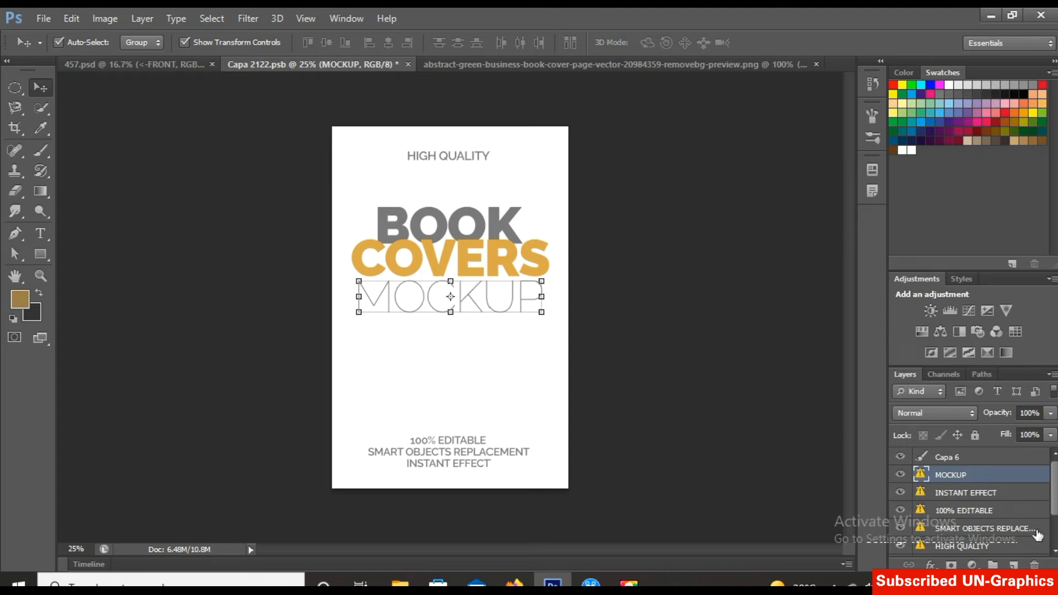
scroll(970, 508, down, 2)
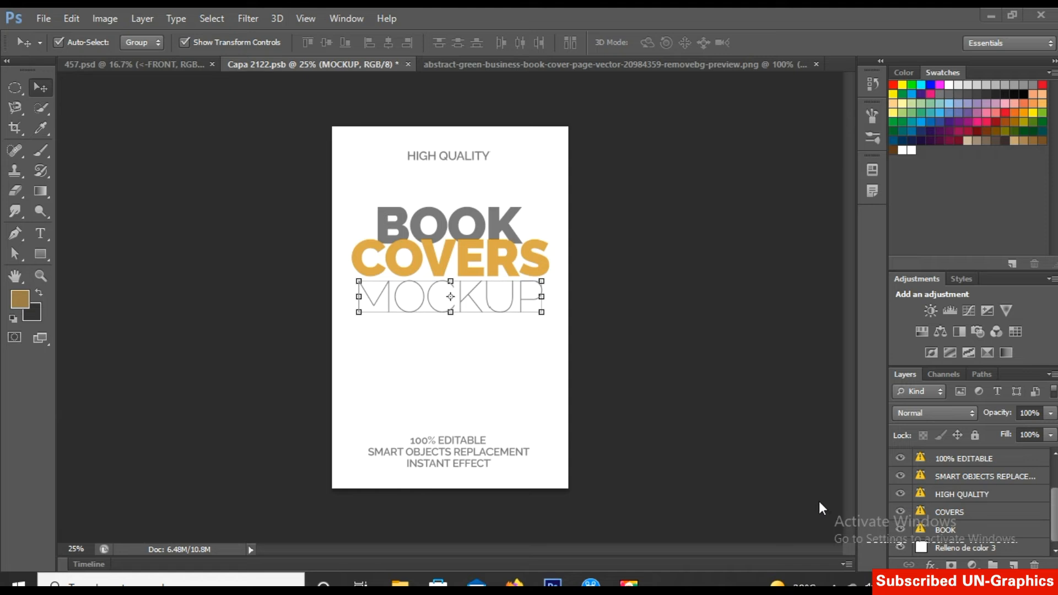
scroll(975, 559, up, 2)
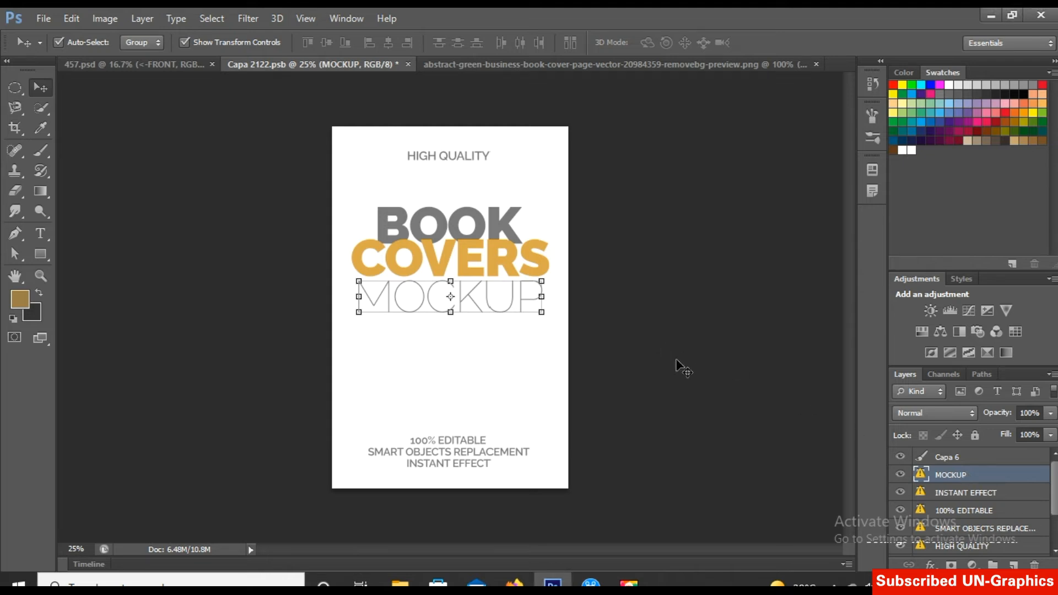
Step: Delete all text layers and the white fill layer from Capa 2122.psb, leaving only the Capa 6 layer
key(Delete)
key(Delete)
key(Delete)
key(Delete)
key(Delete)
key(Delete)
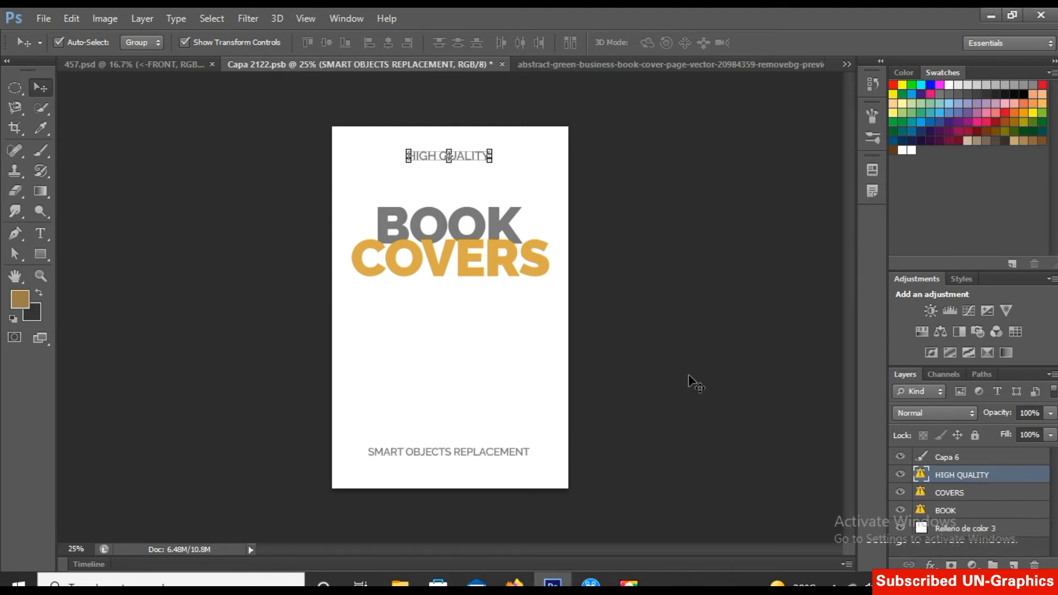
key(Delete)
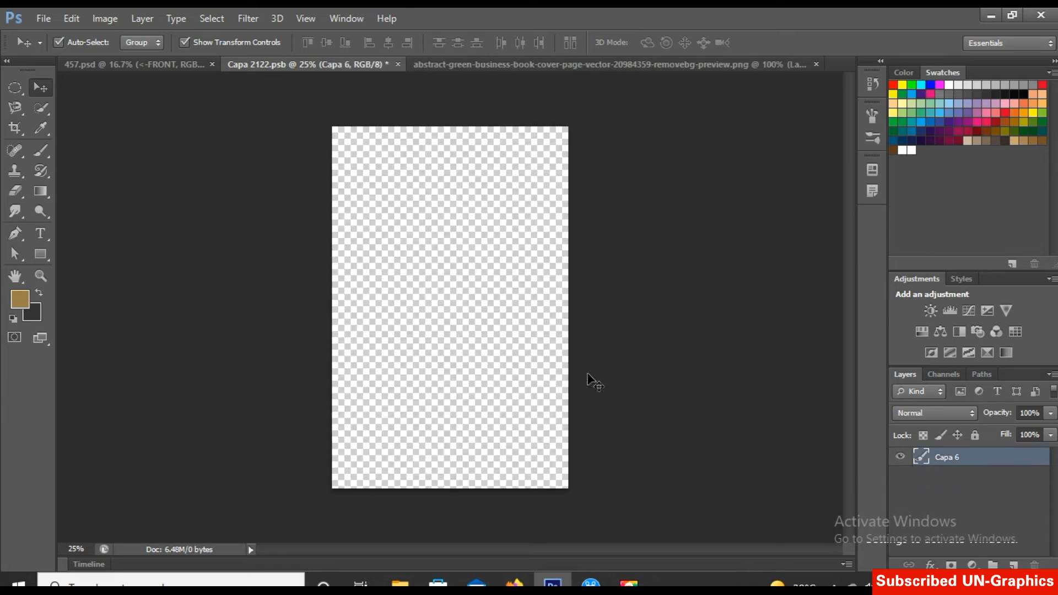
Step: Copy the green book cover image into Capa 2122.psb and move it to the canvas's top-left corner with Free Transform
click(475, 64)
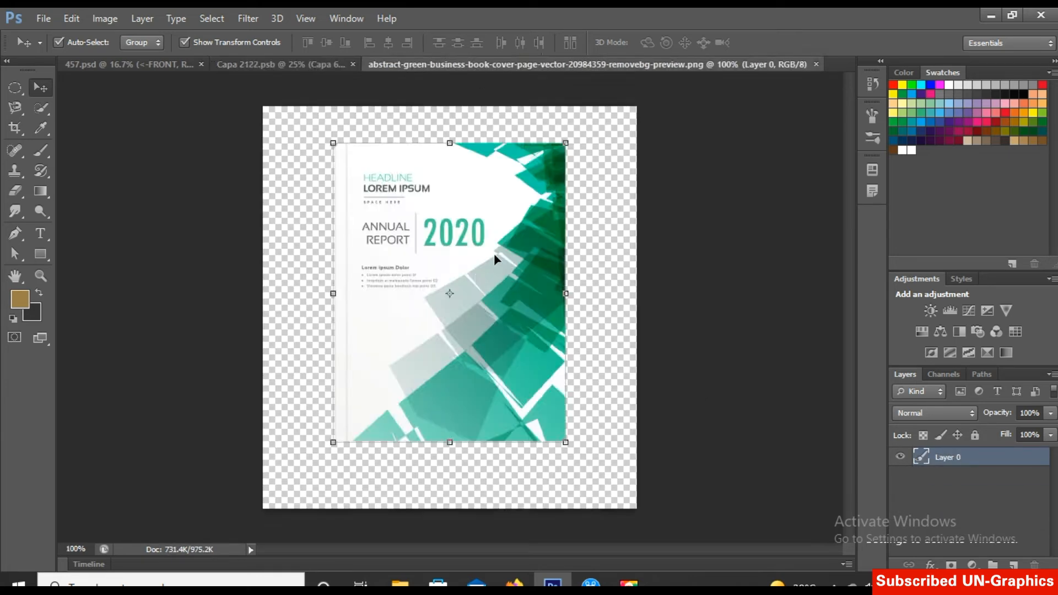
drag(475, 273, 441, 320)
key(ctrl+t)
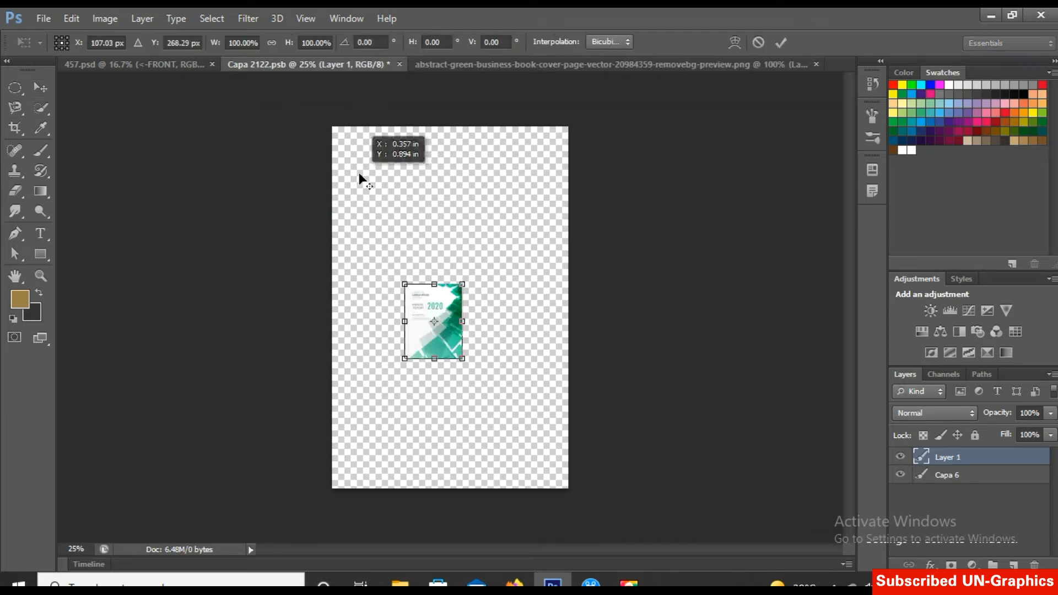
drag(439, 332, 371, 176)
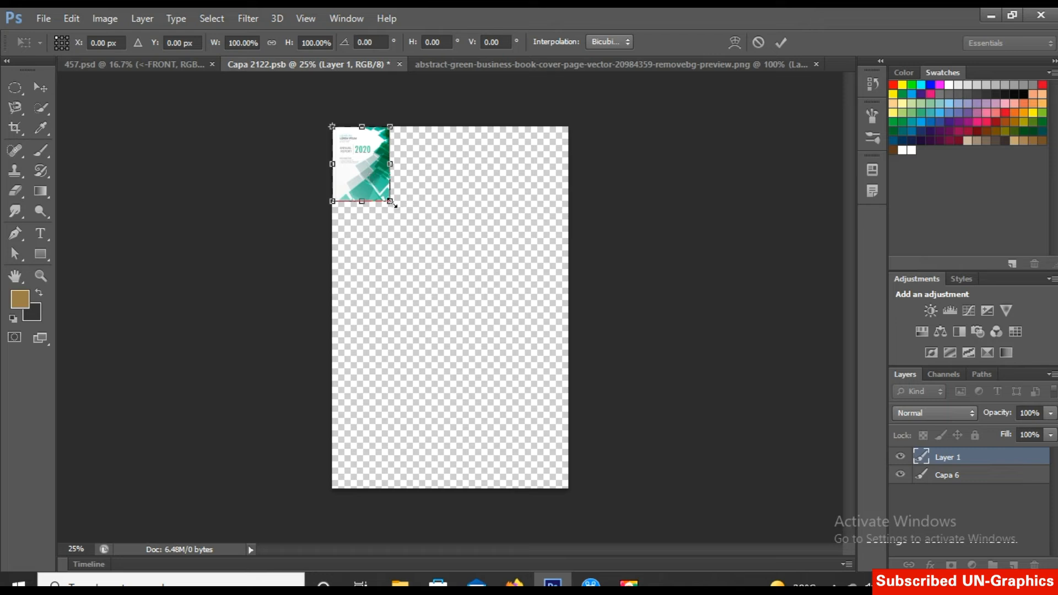
Step: Scale the cover image to about 410% to span the canvas width and align it with the canvas's bottom edge
drag(399, 221, 511, 485)
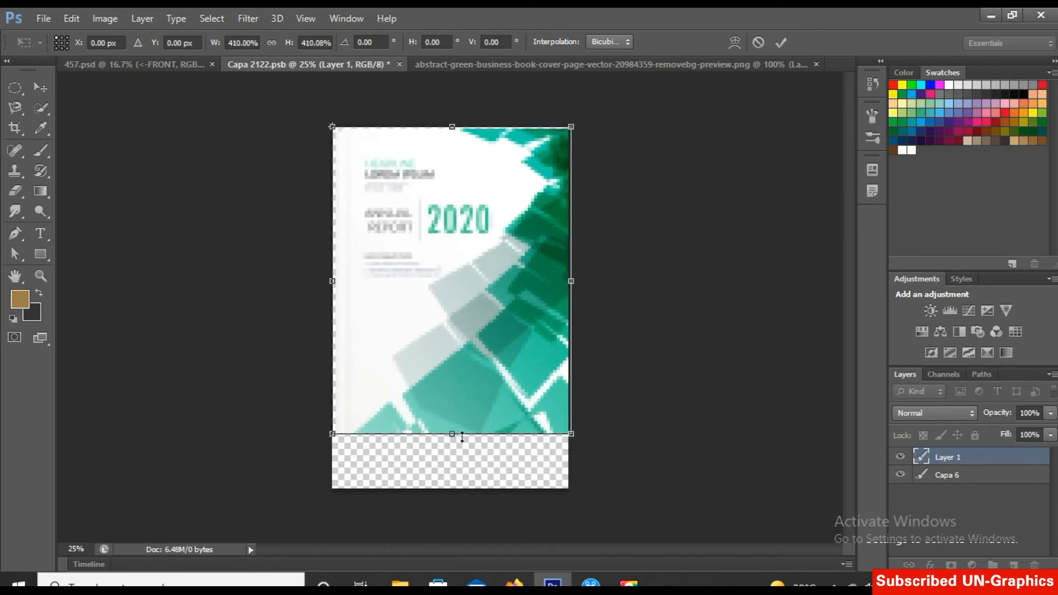
drag(450, 381, 449, 426)
mouse_move(330, 177)
mouse_down()
mouse_move(330, 166)
mouse_move(333, 176)
mouse_up()
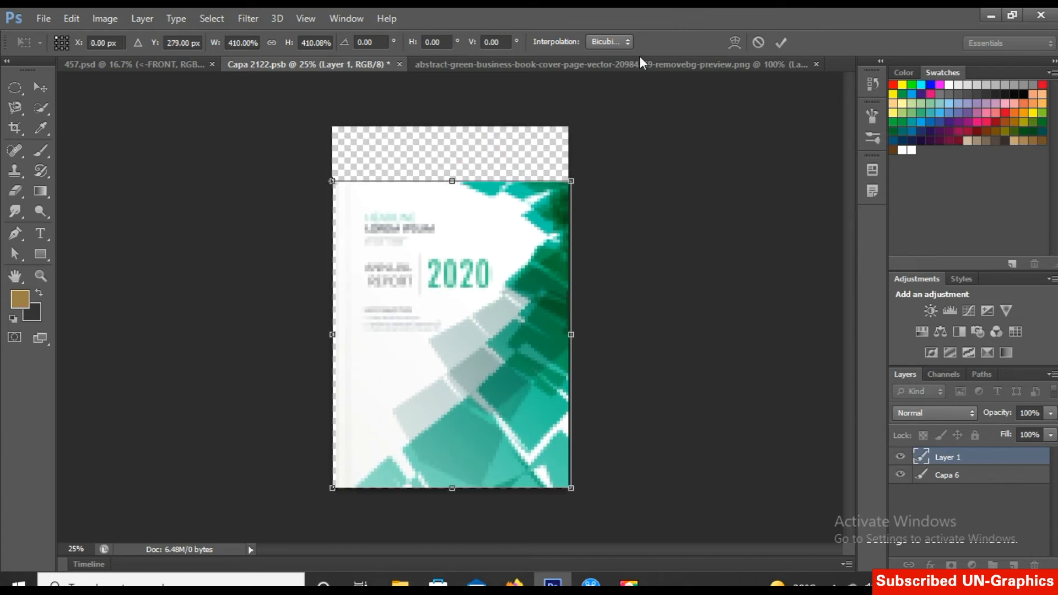
click(782, 42)
Step: Stretch the cover image upward to about 120% height and 101% width, and nudge it left to fill the whole canvas
drag(331, 180, 331, 120)
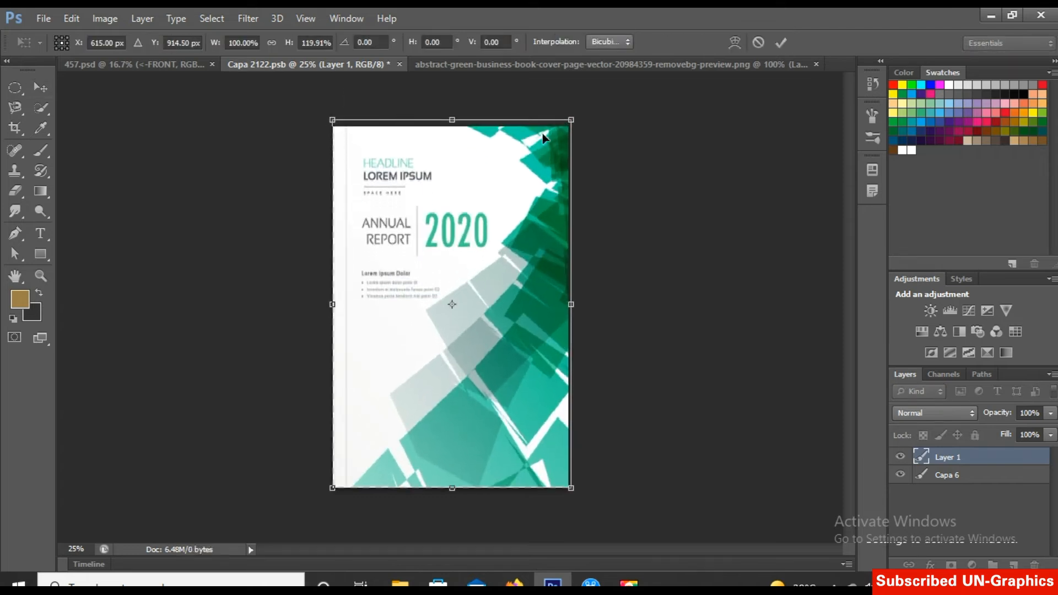
mouse_move(571, 118)
mouse_down()
mouse_move(568, 129)
mouse_move(577, 117)
mouse_up()
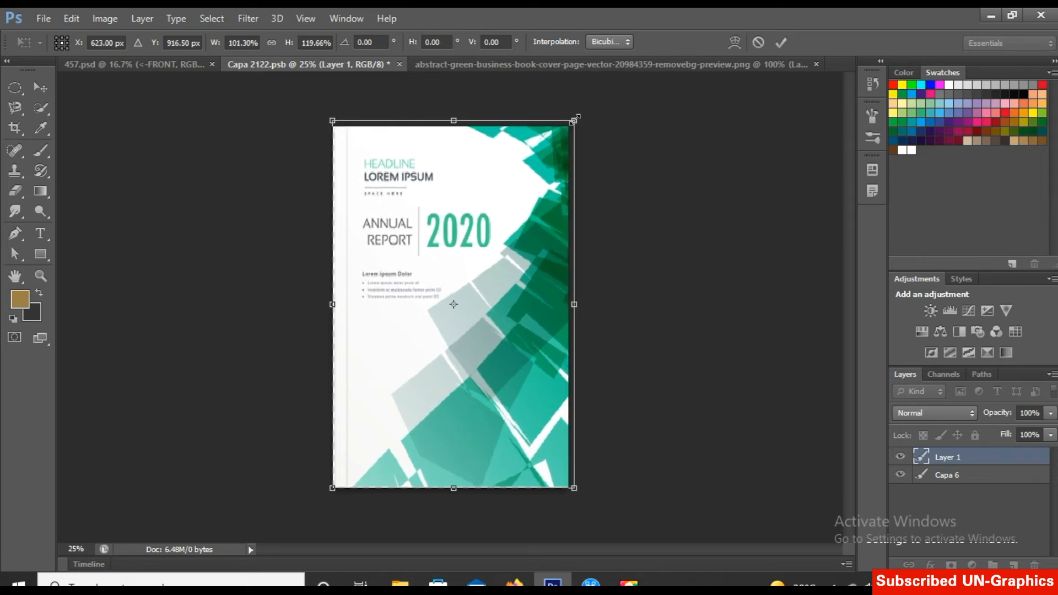
click(781, 42)
drag(450, 210, 448, 210)
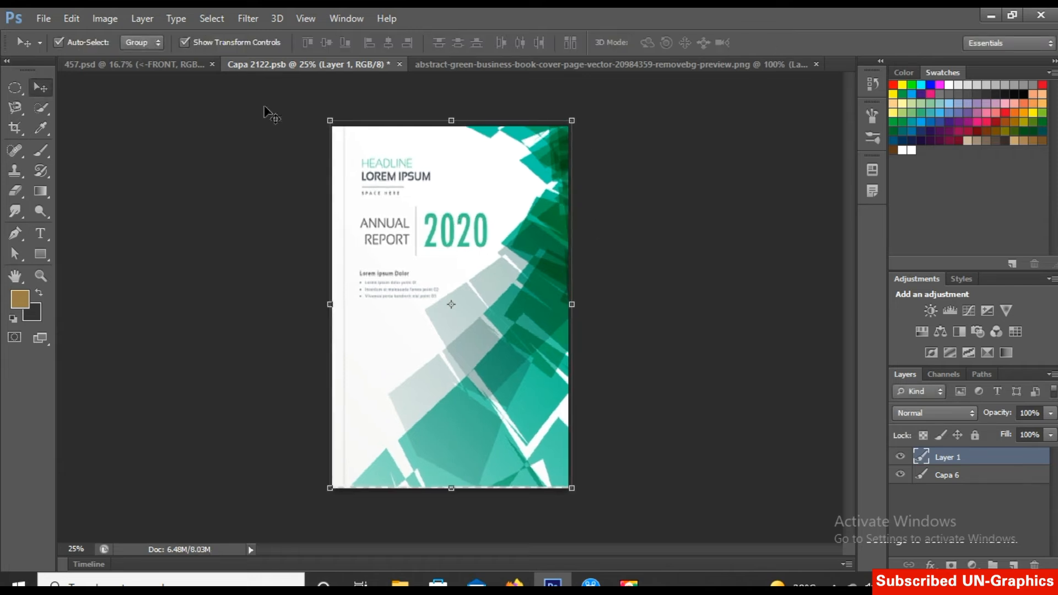
Step: Save the edited Capa 2122.psb smart object and close the source cover PNG document
click(43, 18)
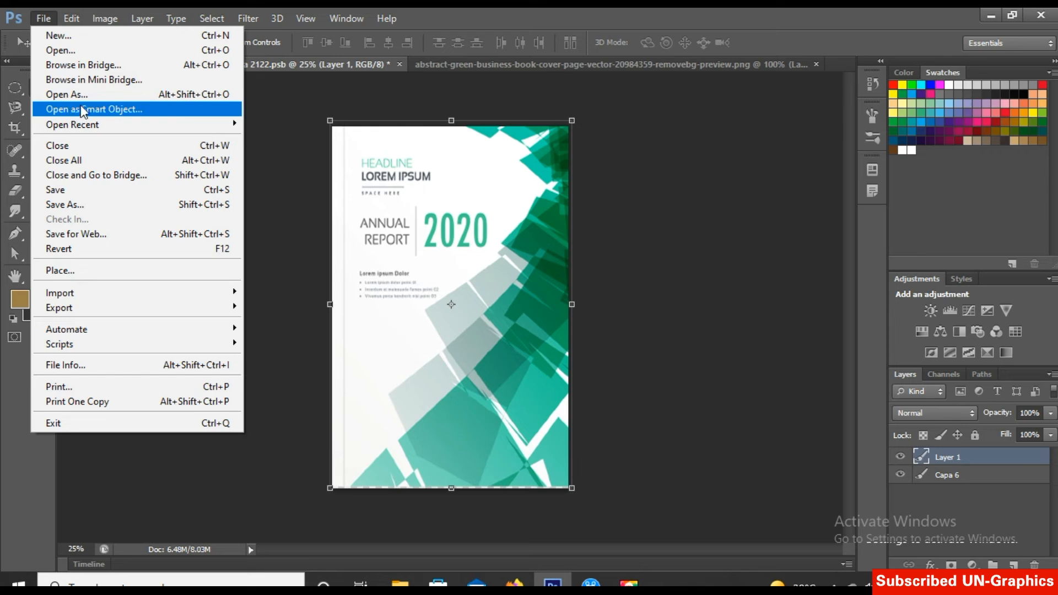
click(99, 189)
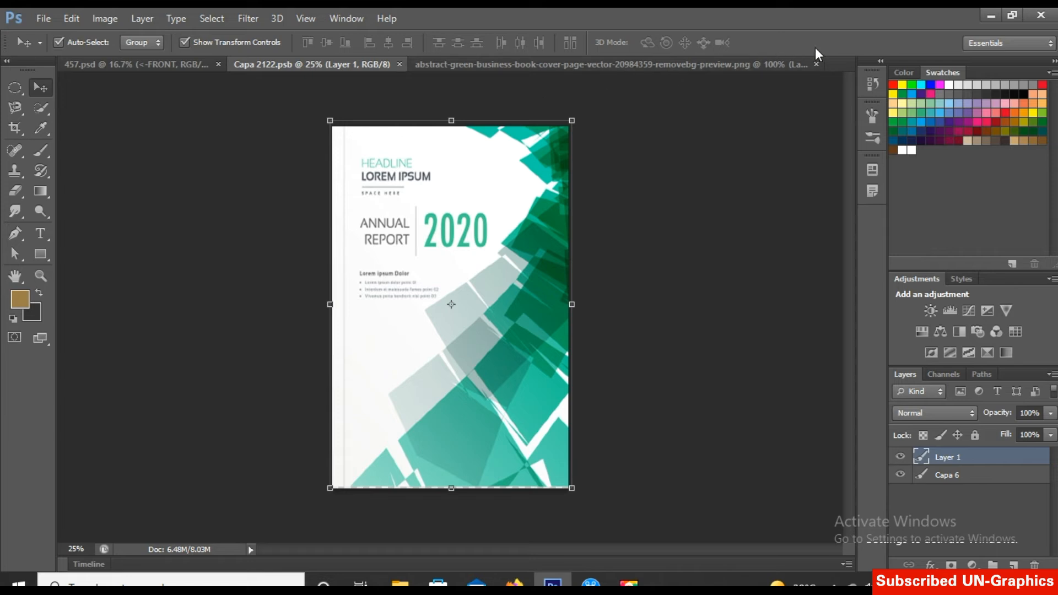
click(816, 64)
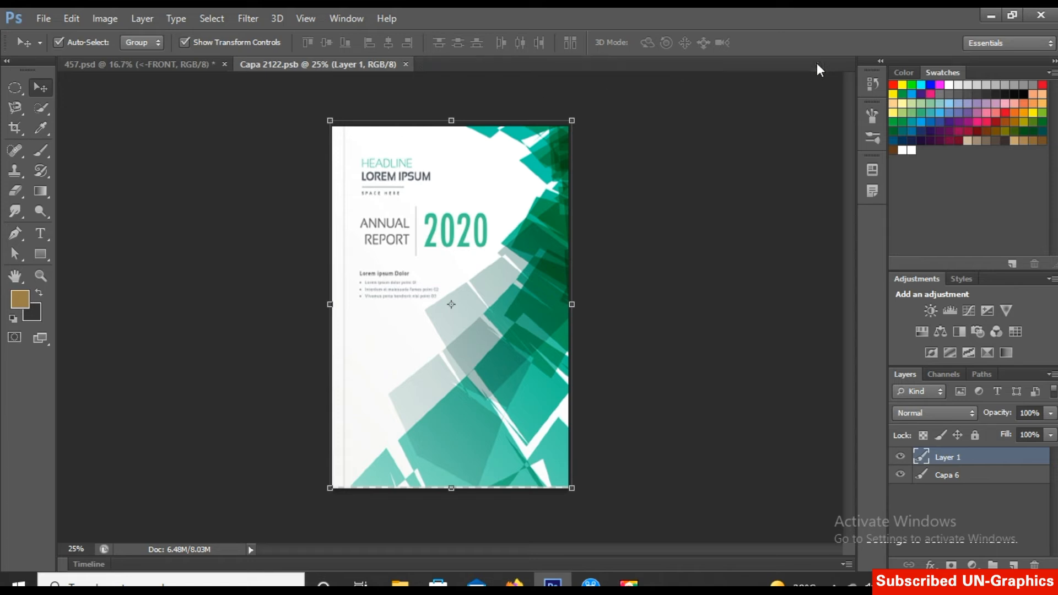
Step: Return to 457.psd and open the <-SPINE smart object for editing, discarding its embedded color profile and accepting the missing fonts
click(135, 63)
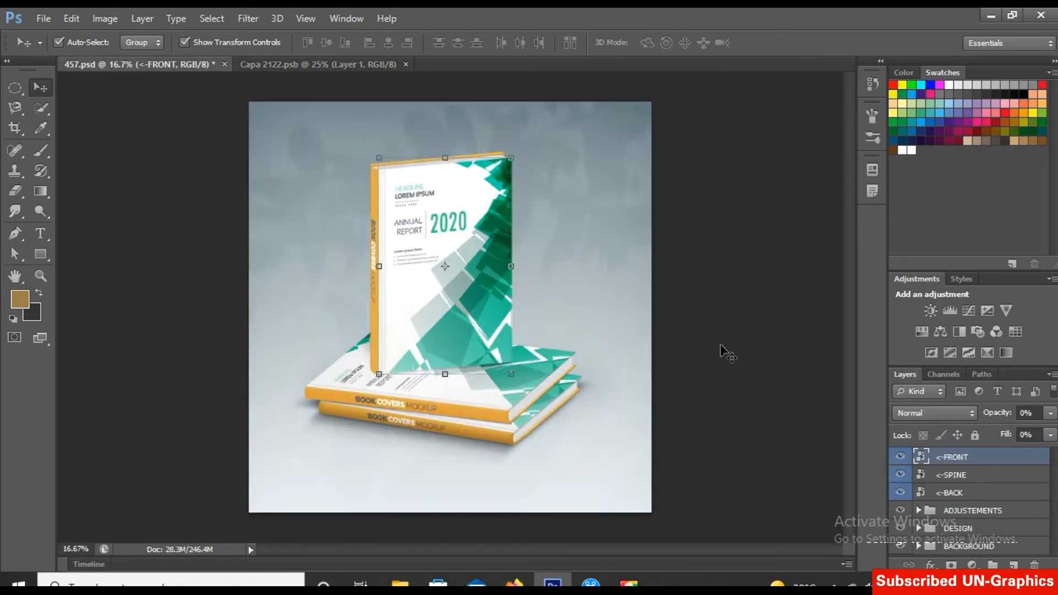
click(921, 479)
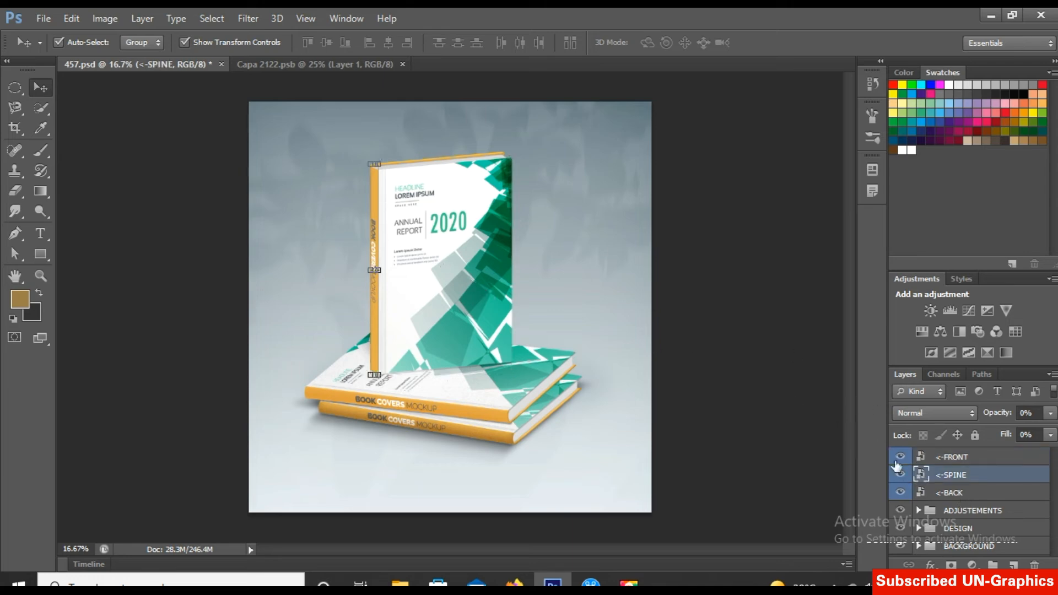
double_click(922, 478)
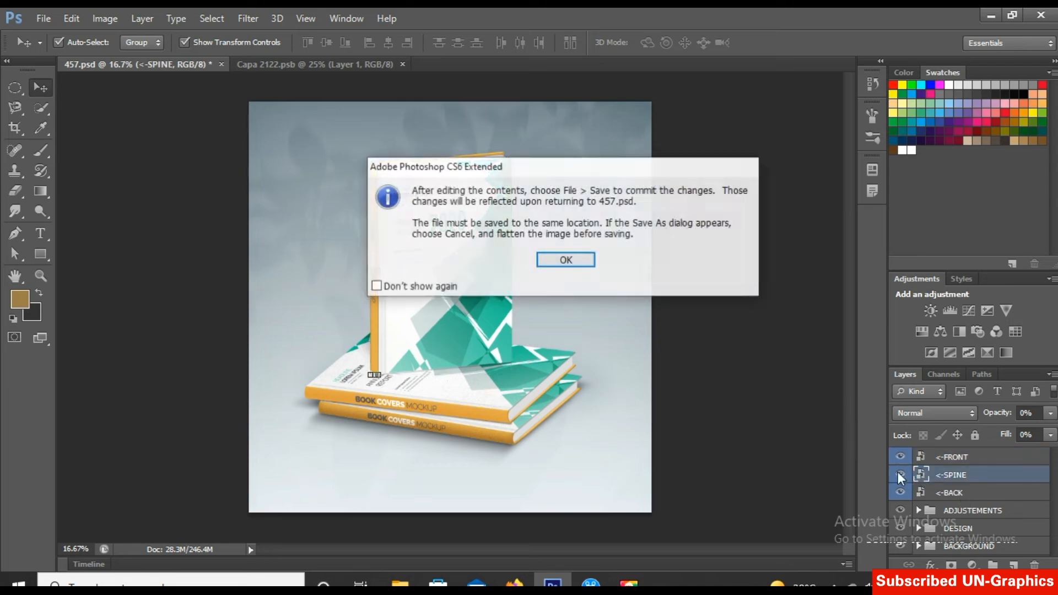
click(574, 258)
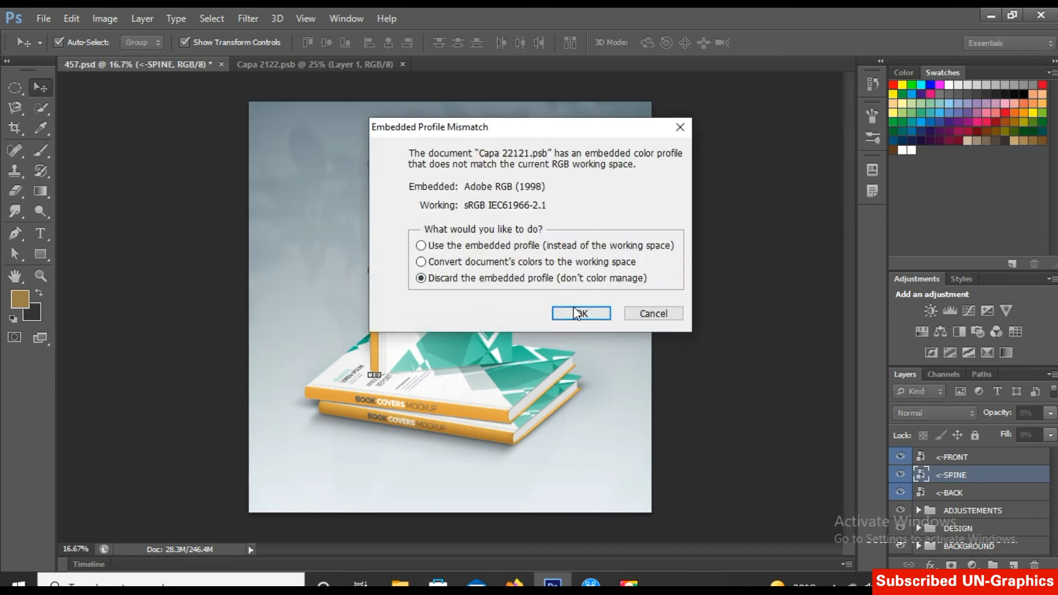
click(585, 310)
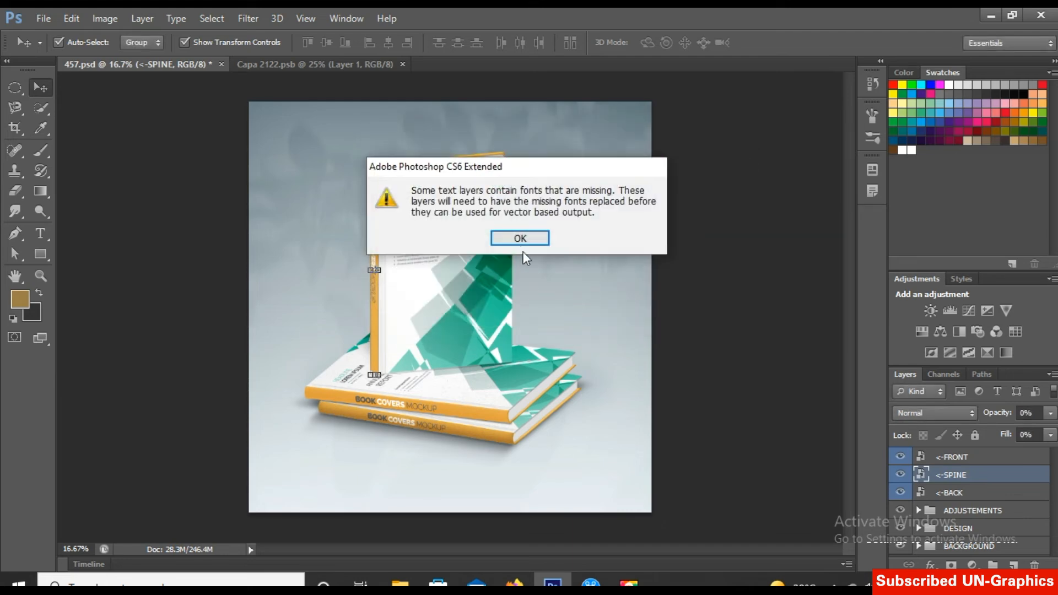
click(519, 237)
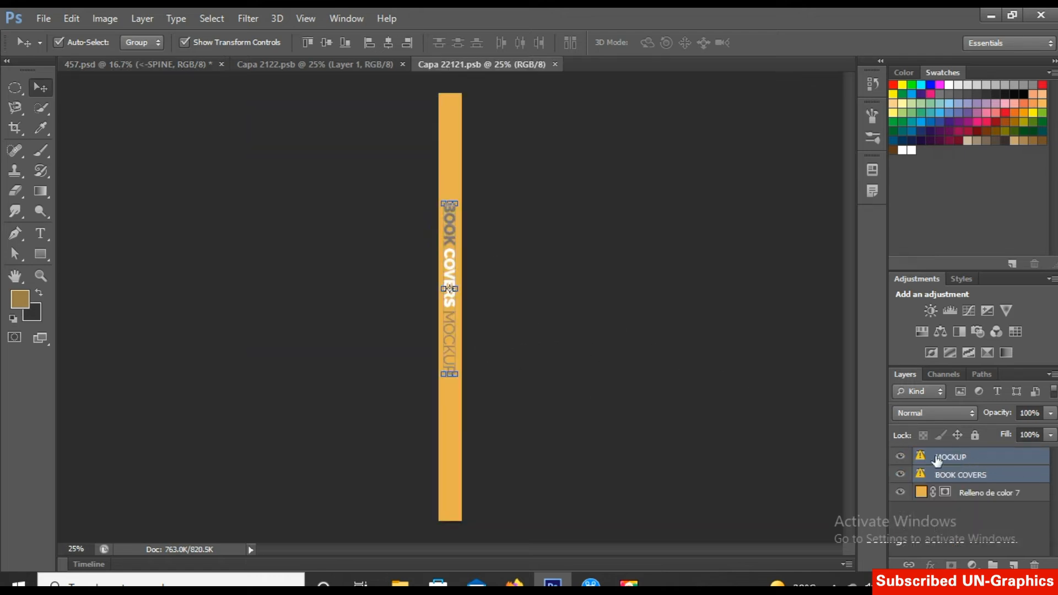
Step: Replace the MOCKUP text on the spine with "Solutions", accepting the font substitution
click(920, 462)
click(919, 462)
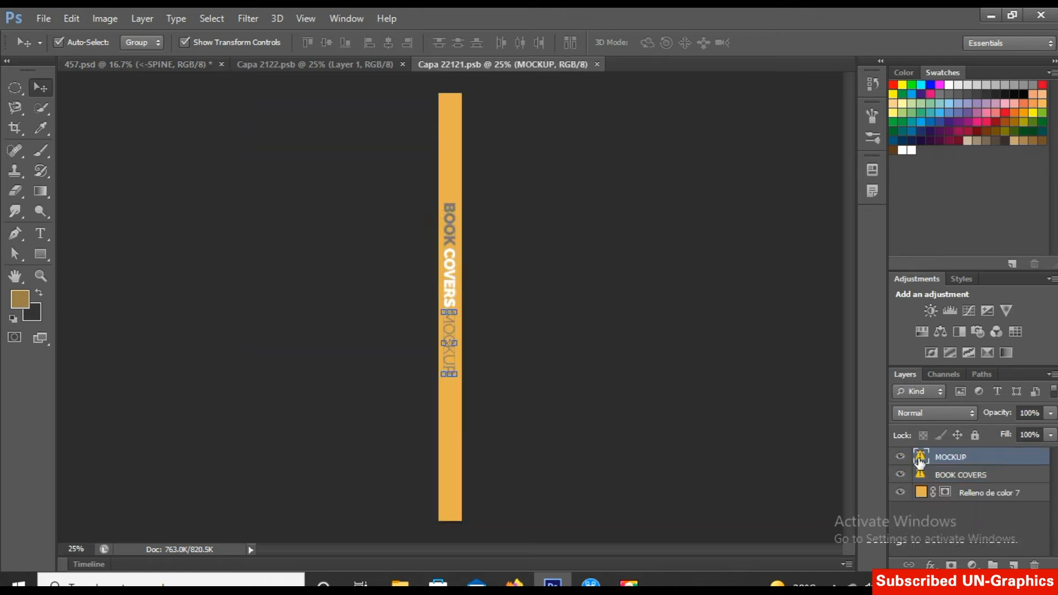
double_click(919, 461)
click(487, 259)
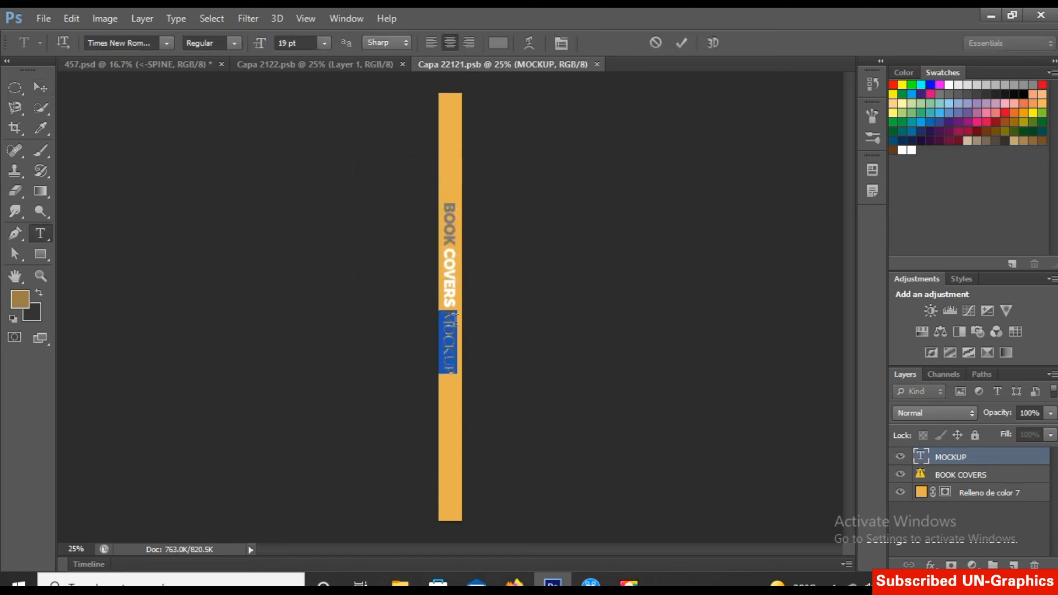
text(Solutions)
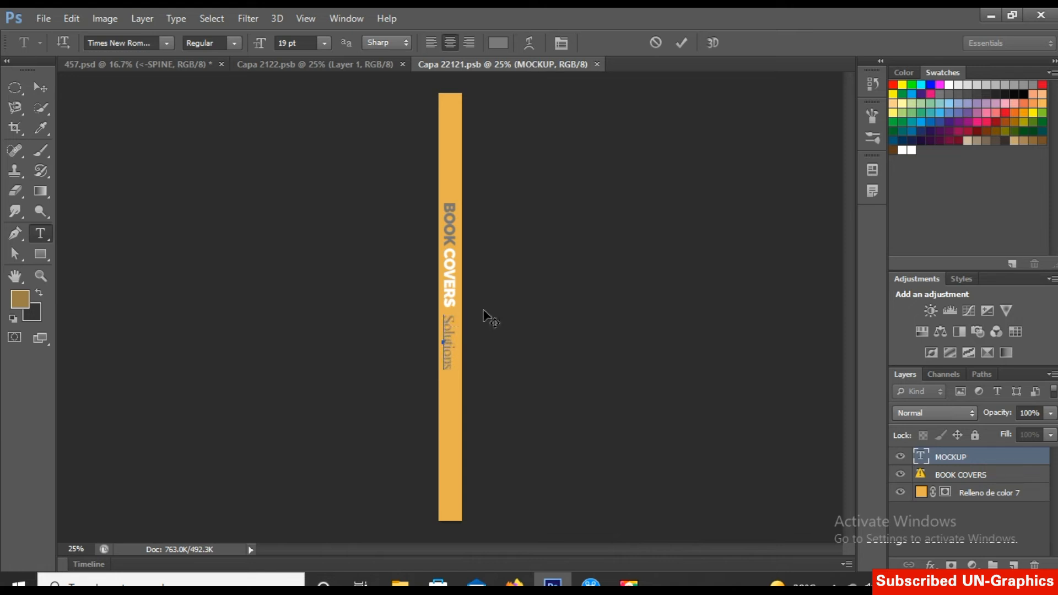
click(675, 45)
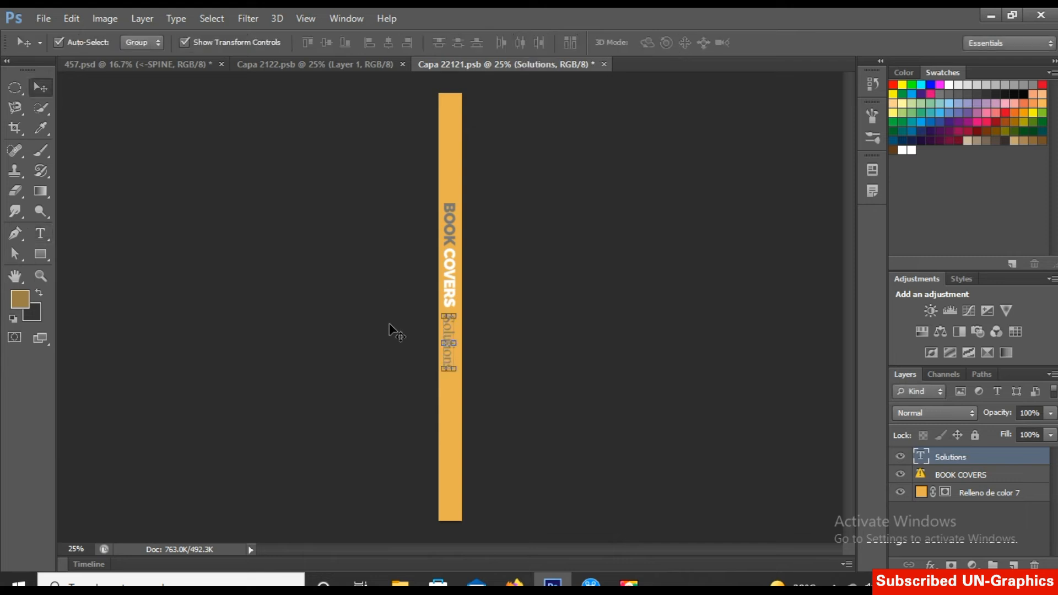
Step: Replace the BOOK COVERS text on the spine with "International Crisic", accepting the font substitution
click(924, 481)
double_click(920, 476)
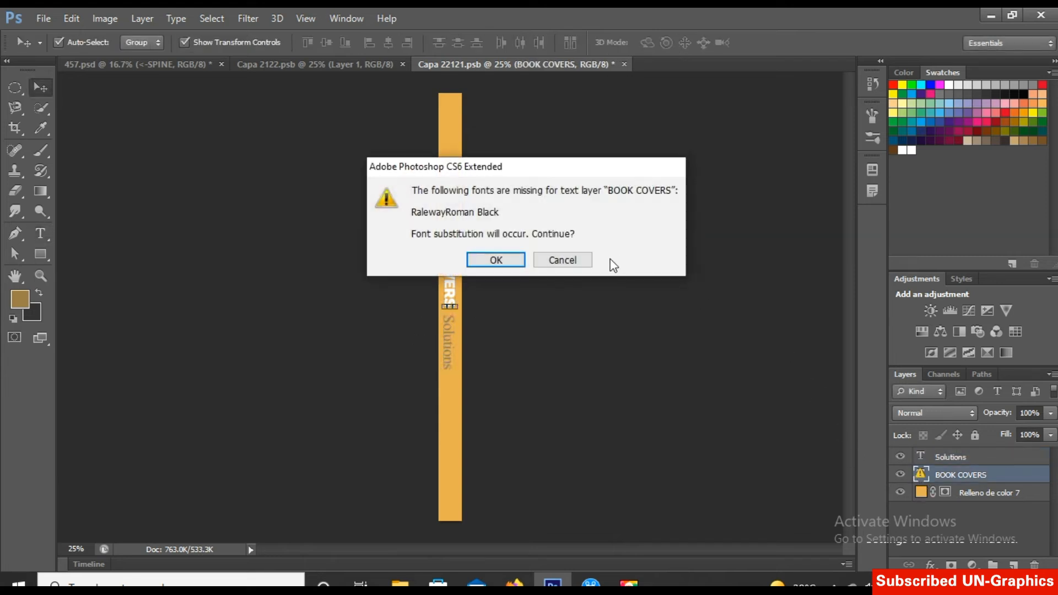
click(489, 262)
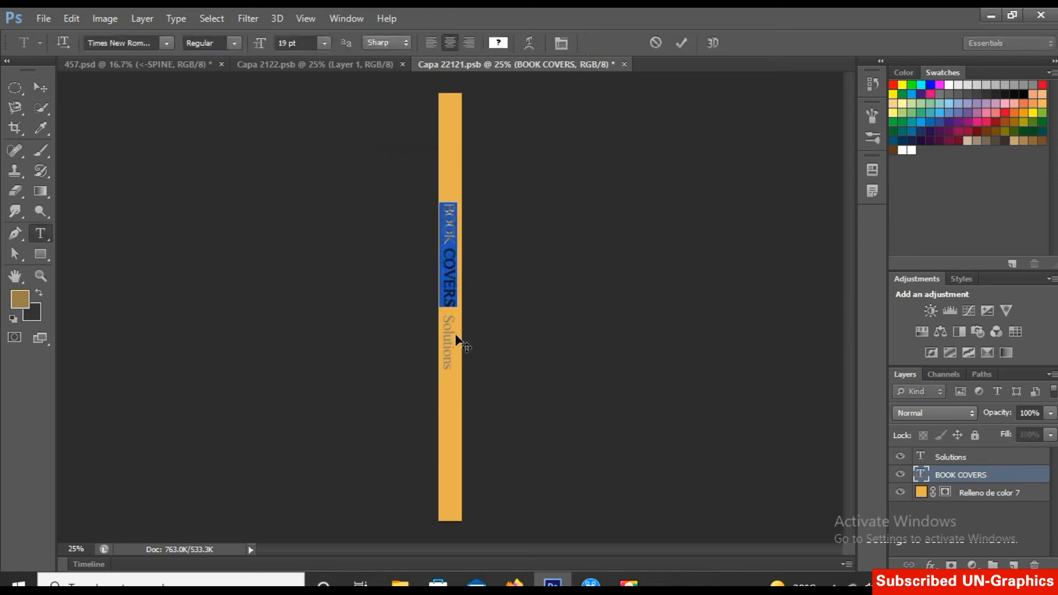
key(BackSpace)
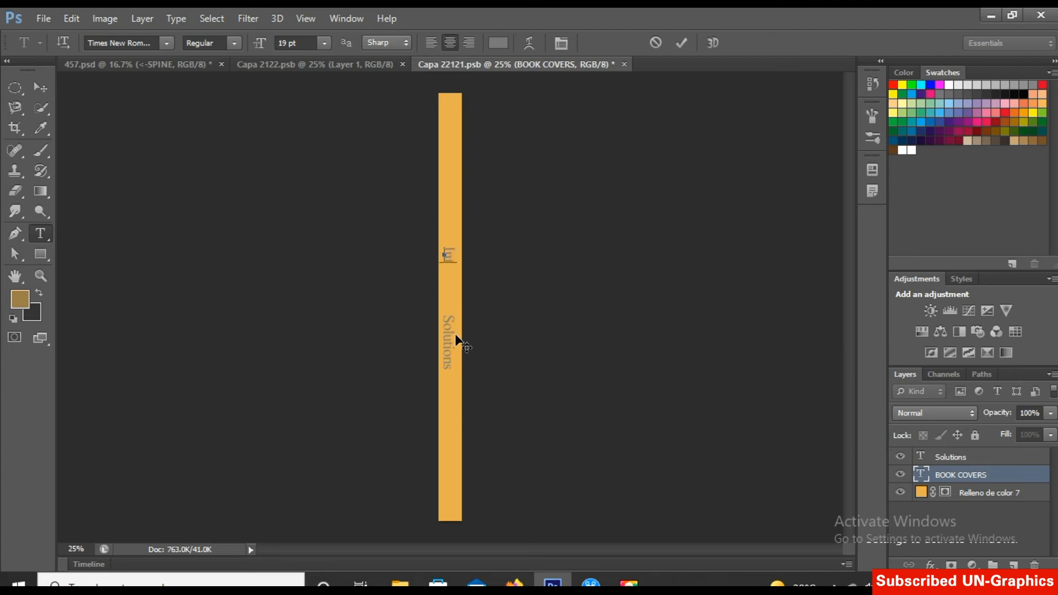
text(International M)
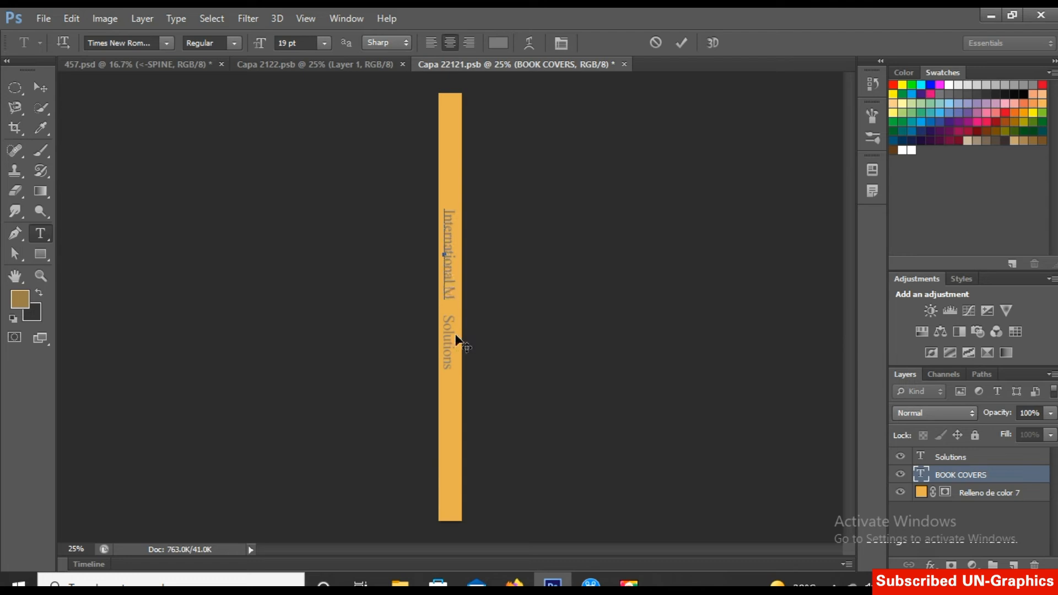
text(a)
text(ne)
key(BackSpace)
key(BackSpace)
key(BackSpace)
key(BackSpace)
text(Cri)
text(sis)
click(683, 42)
key(v)
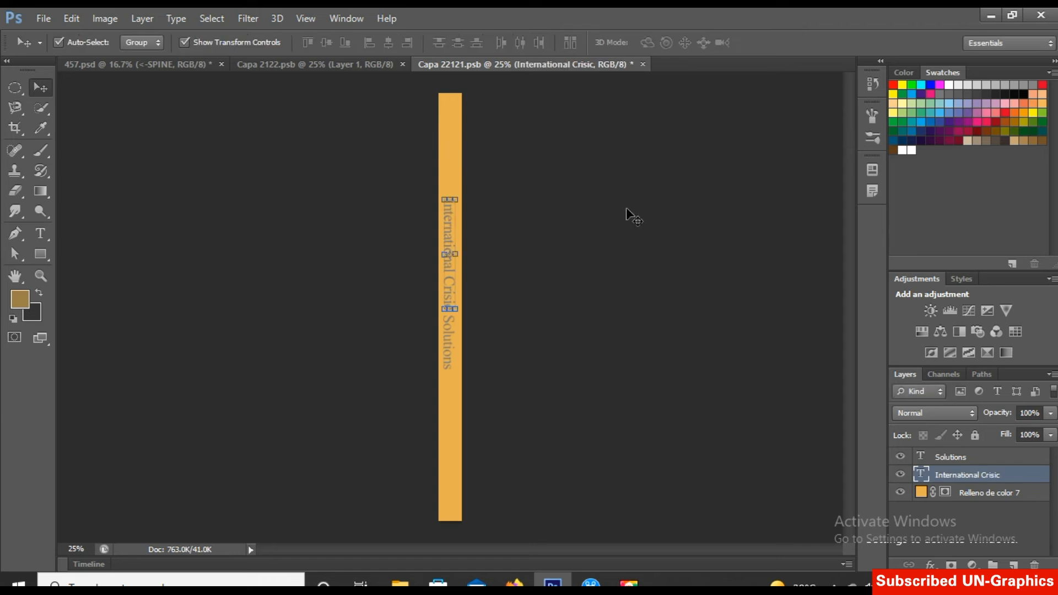
Step: Change the spine's Relleno de color 7 fill to bright yellow, ffea00
double_click(921, 492)
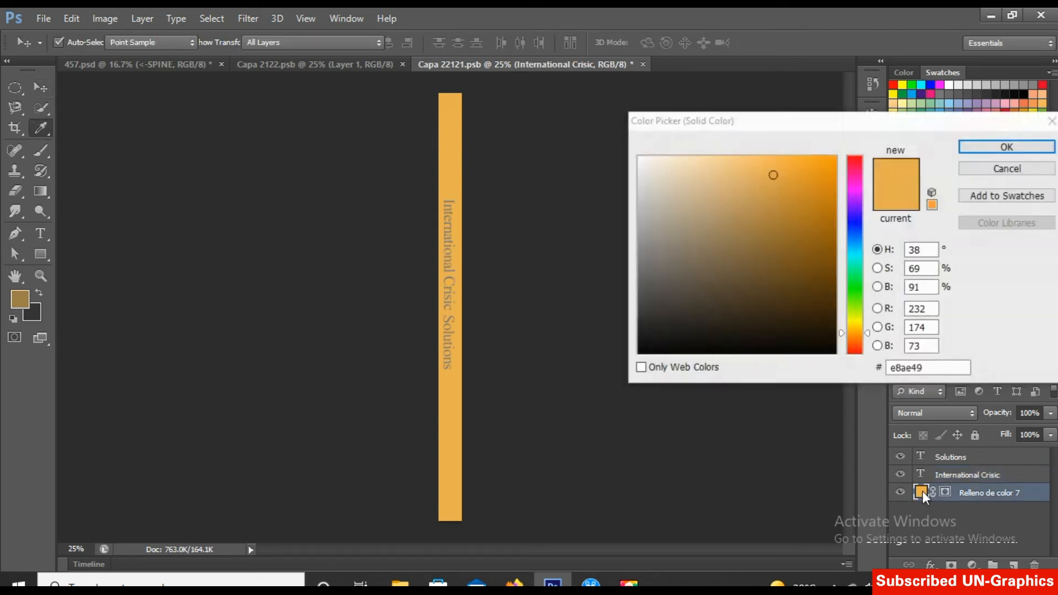
mouse_move(855, 325)
mouse_down()
mouse_move(853, 315)
mouse_move(853, 324)
mouse_up()
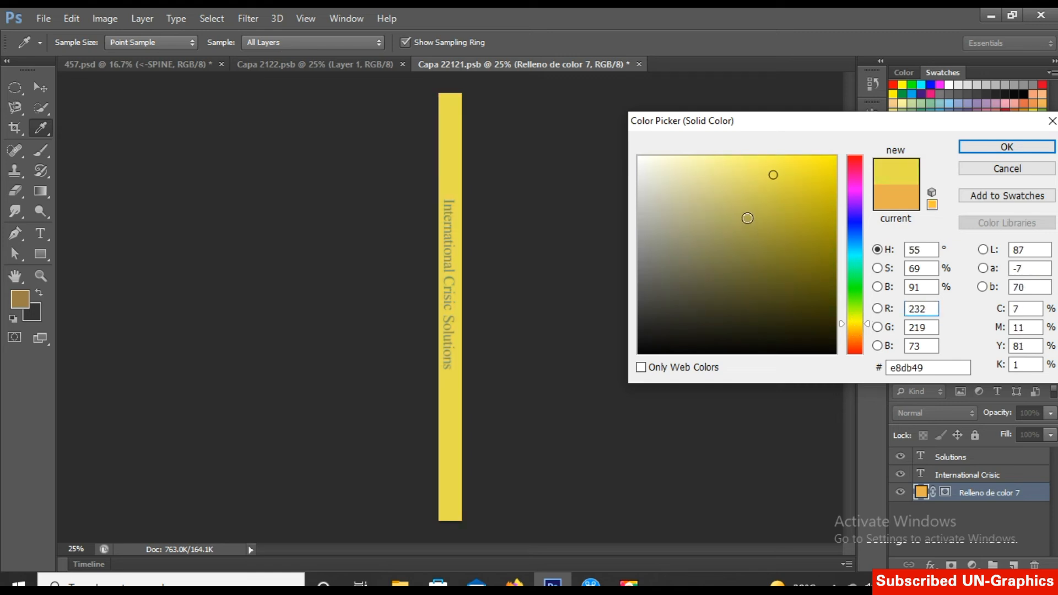
click(777, 184)
drag(834, 174, 847, 141)
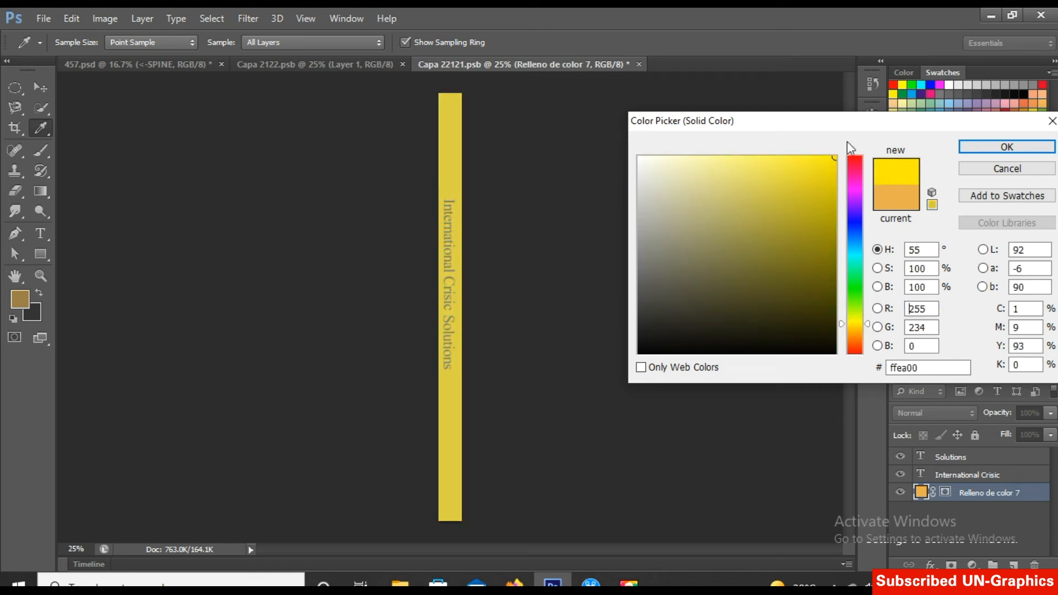
click(997, 147)
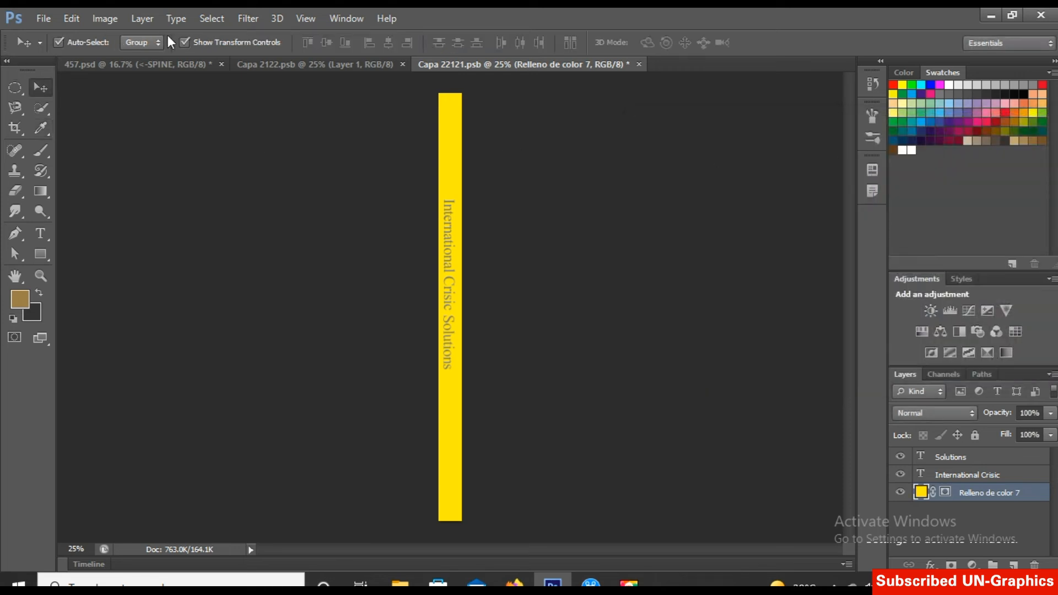
Step: Save the edited Capa 22121.psb spine contents and return to the 457.psd mockup
click(42, 18)
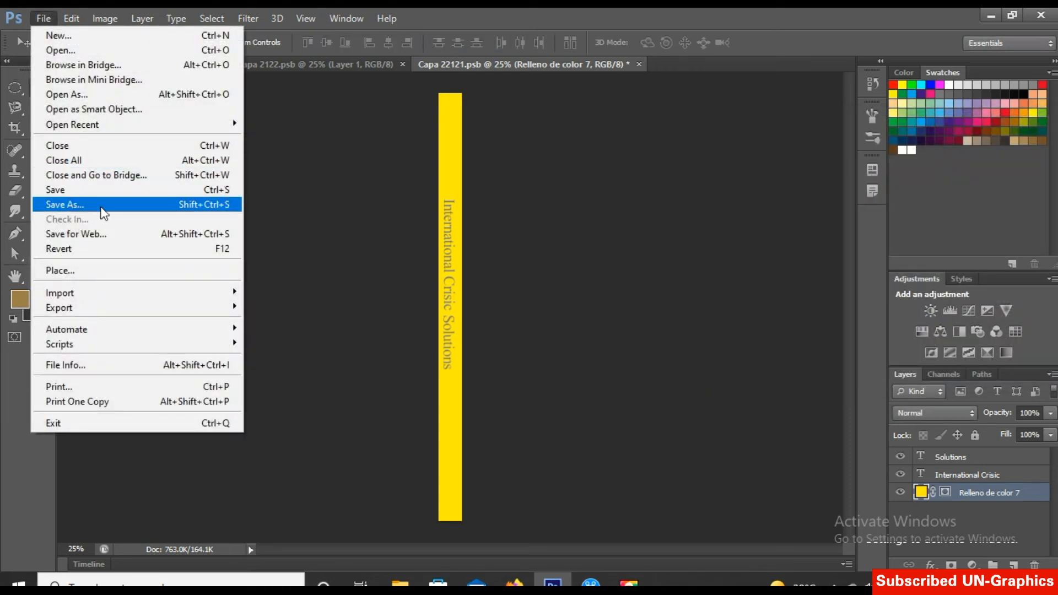
click(123, 190)
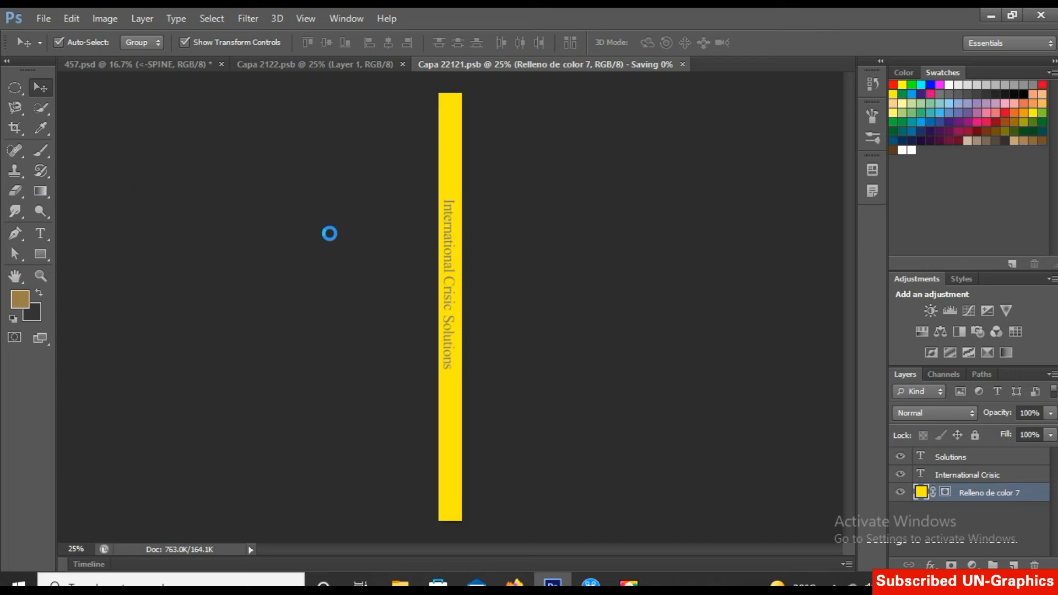
click(178, 62)
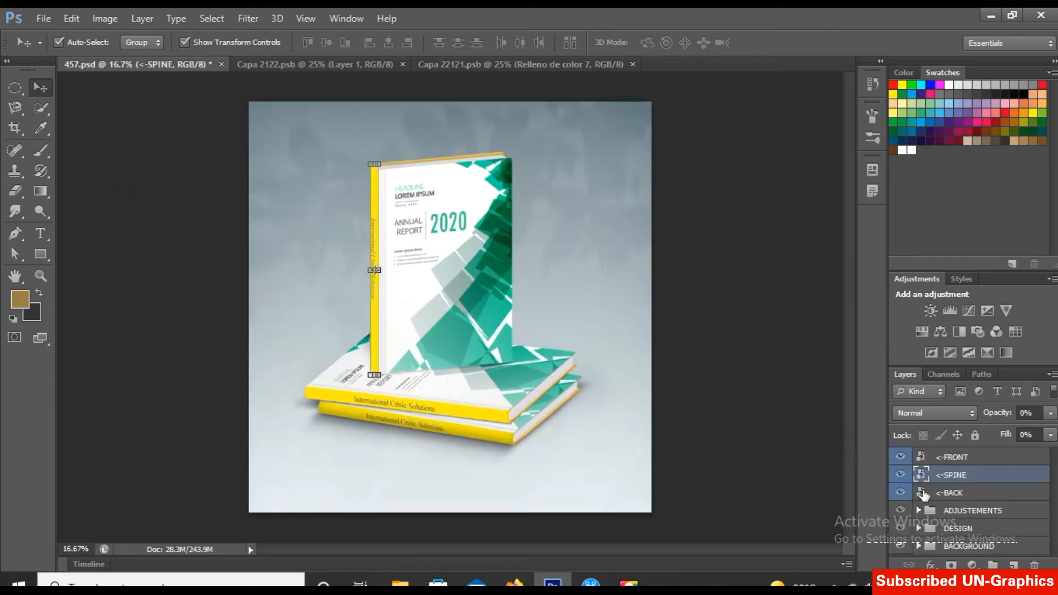
Step: Open the <-BACK smart object's contents, Capa 211.psb, for editing
double_click(921, 492)
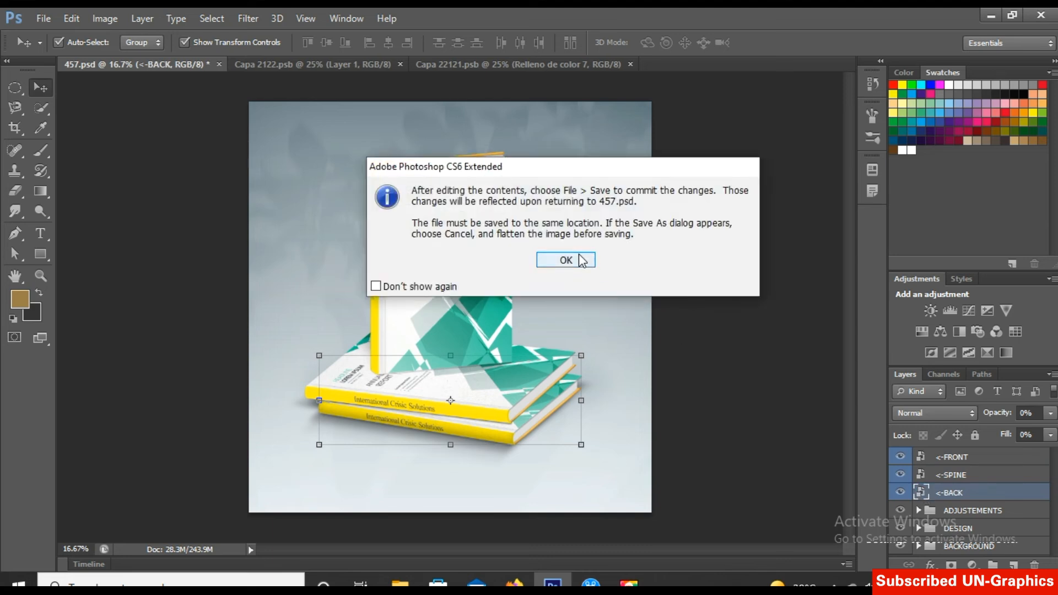
click(579, 260)
click(584, 314)
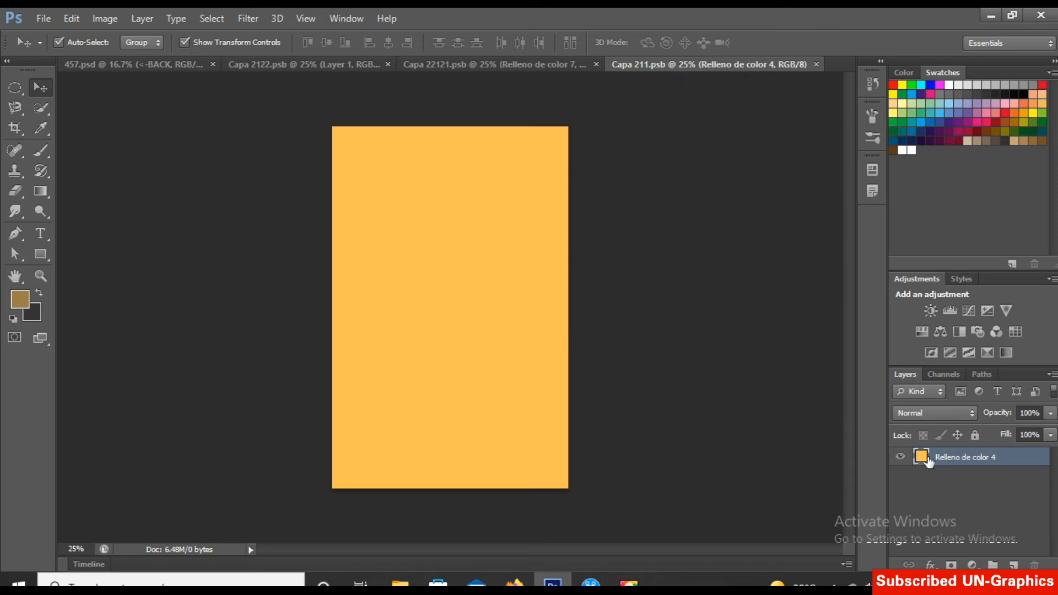
Step: Change the back cover's Relleno de color 4 fill to coral red, e95c5c
double_click(926, 459)
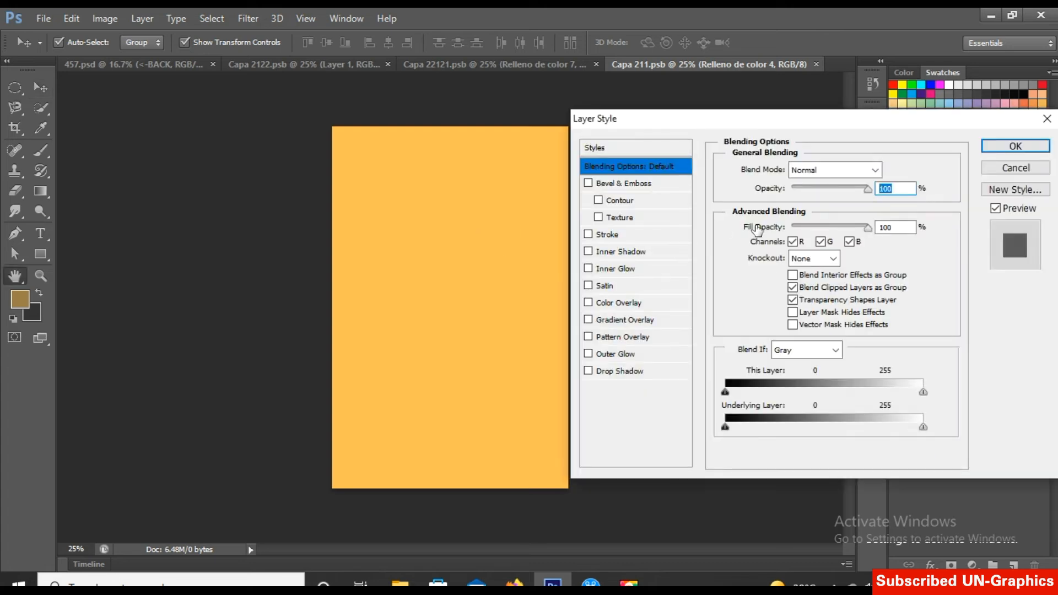
click(1015, 168)
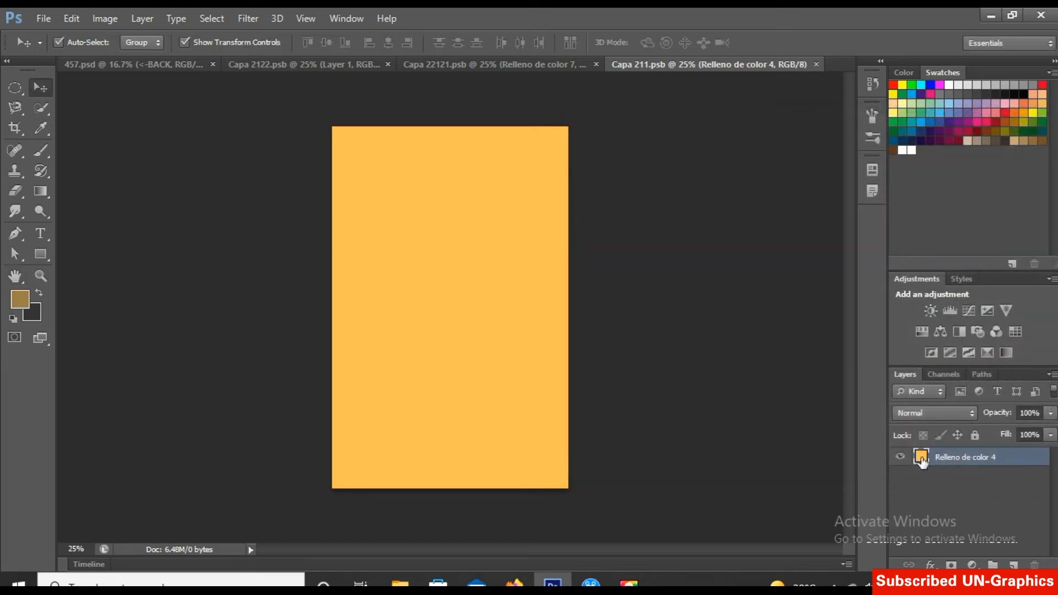
double_click(922, 459)
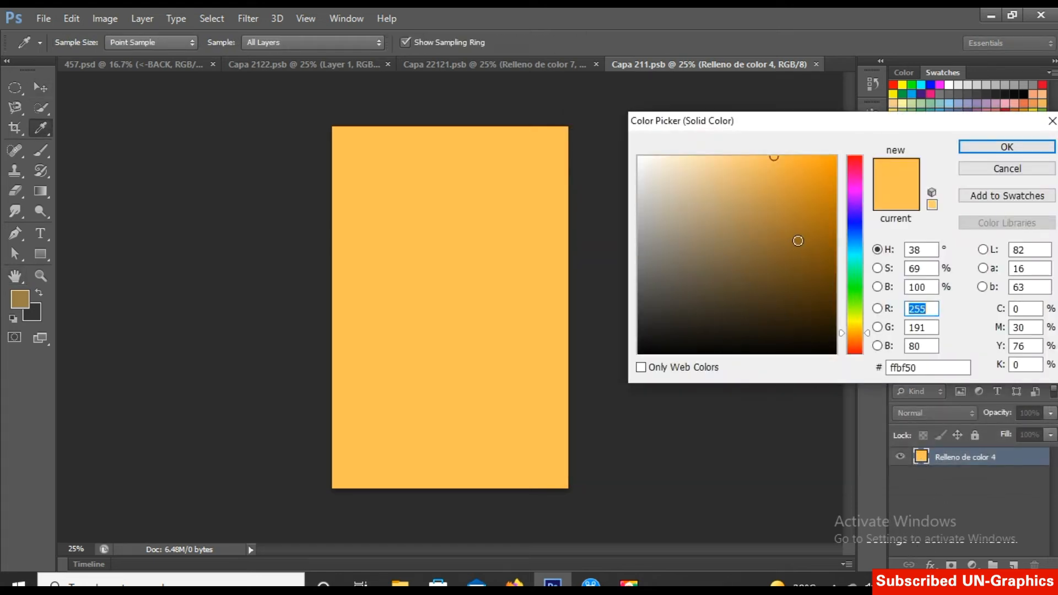
click(809, 236)
click(753, 177)
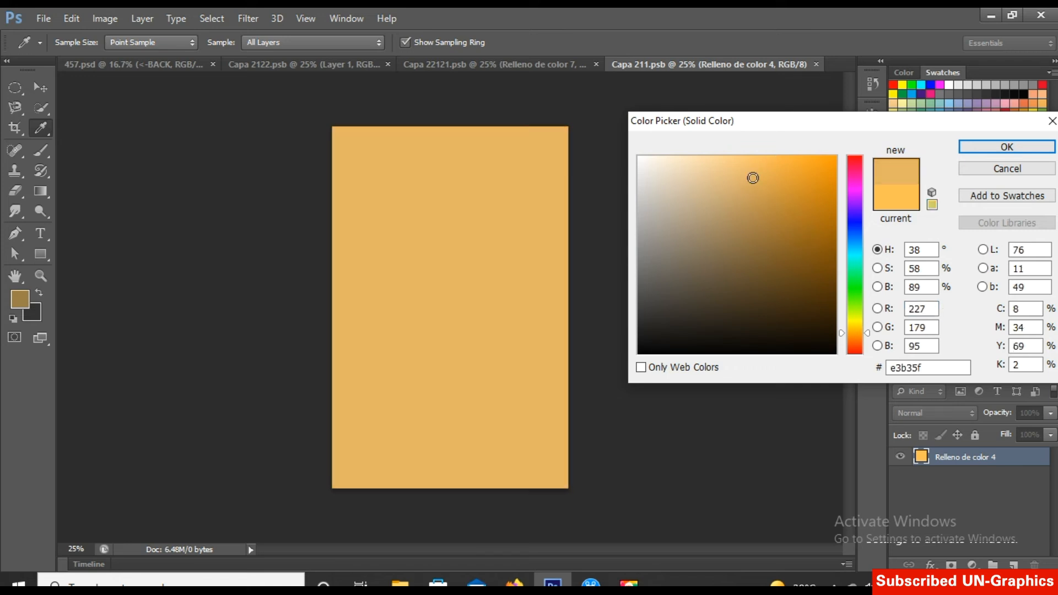
click(757, 173)
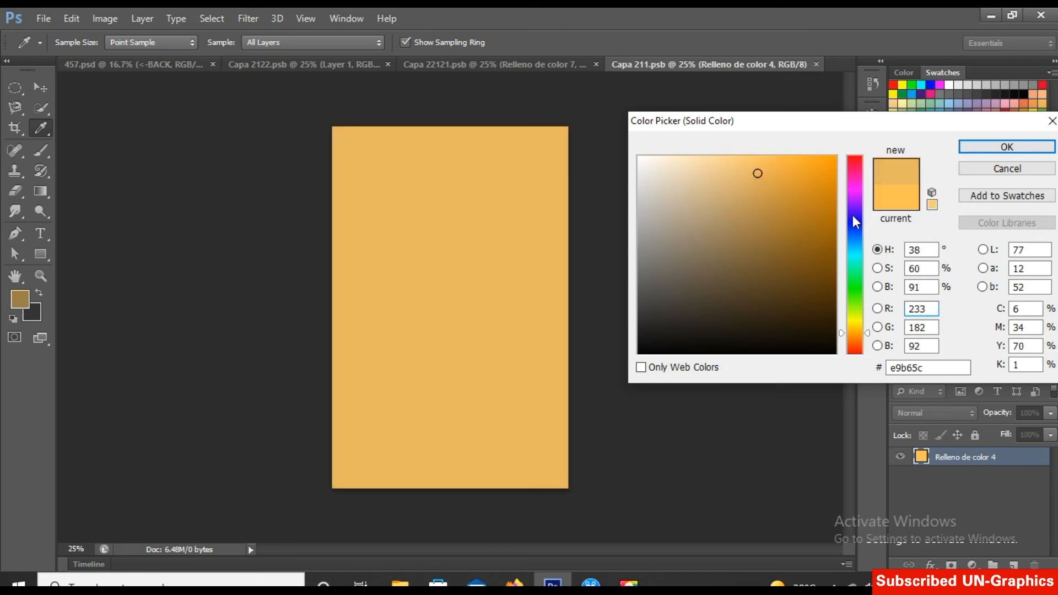
click(852, 191)
click(852, 163)
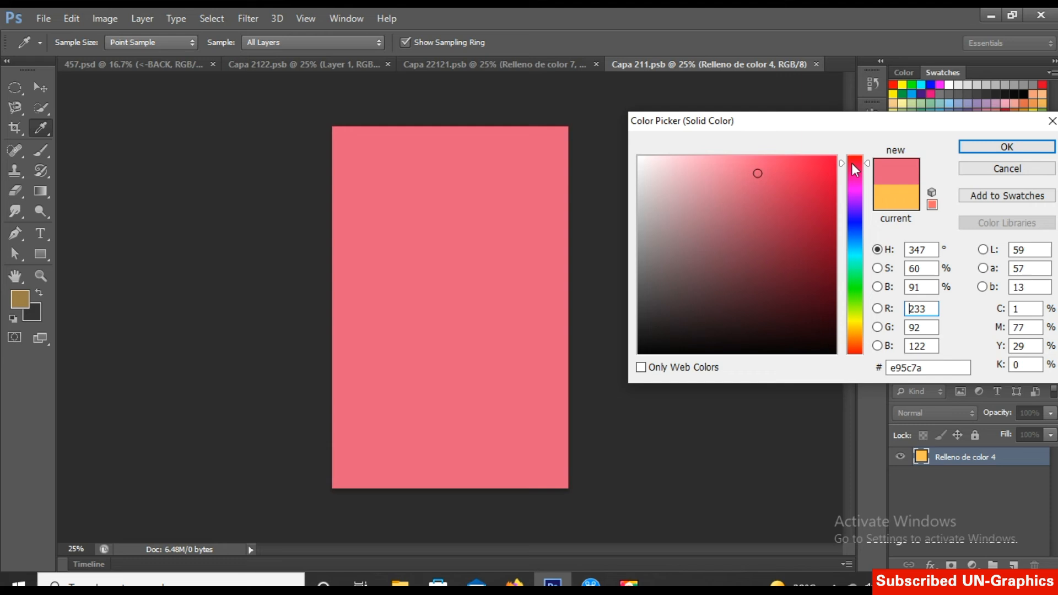
click(853, 155)
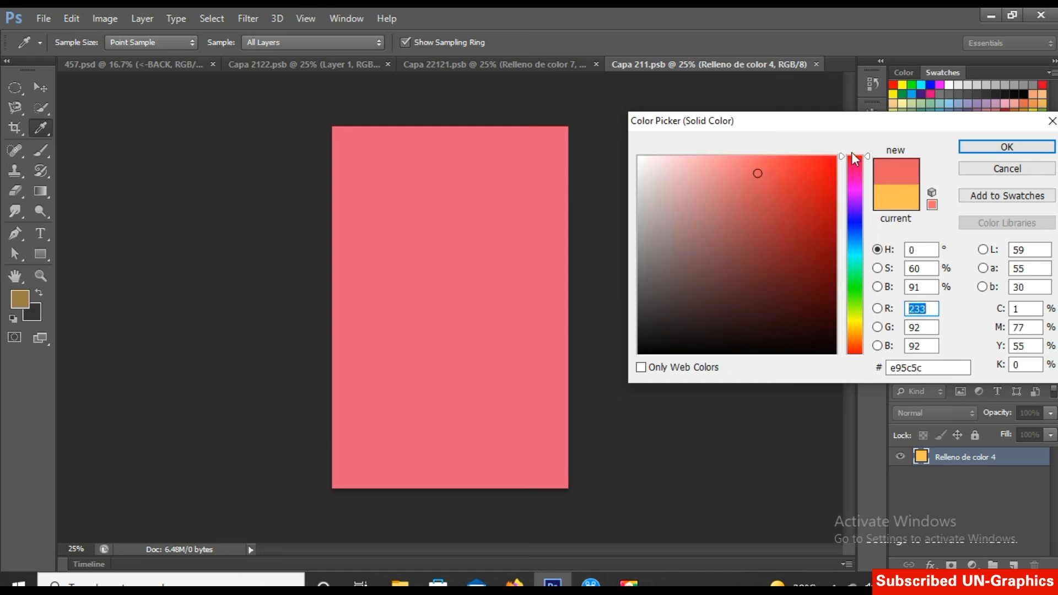
click(1008, 147)
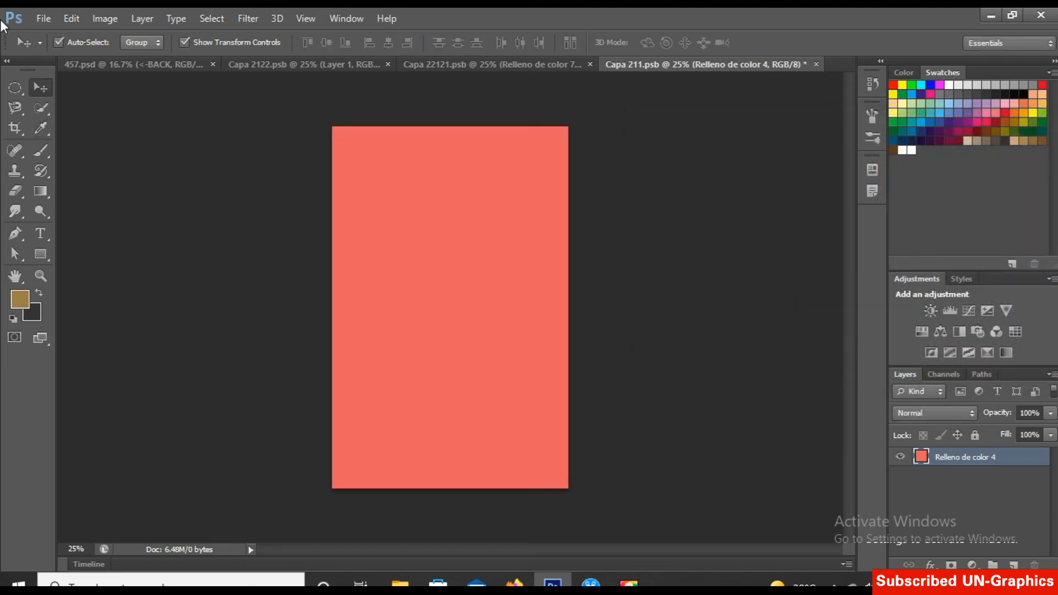
Step: Save the edited Capa 211.psb back cover contents and return to the 457.psd mockup
click(48, 19)
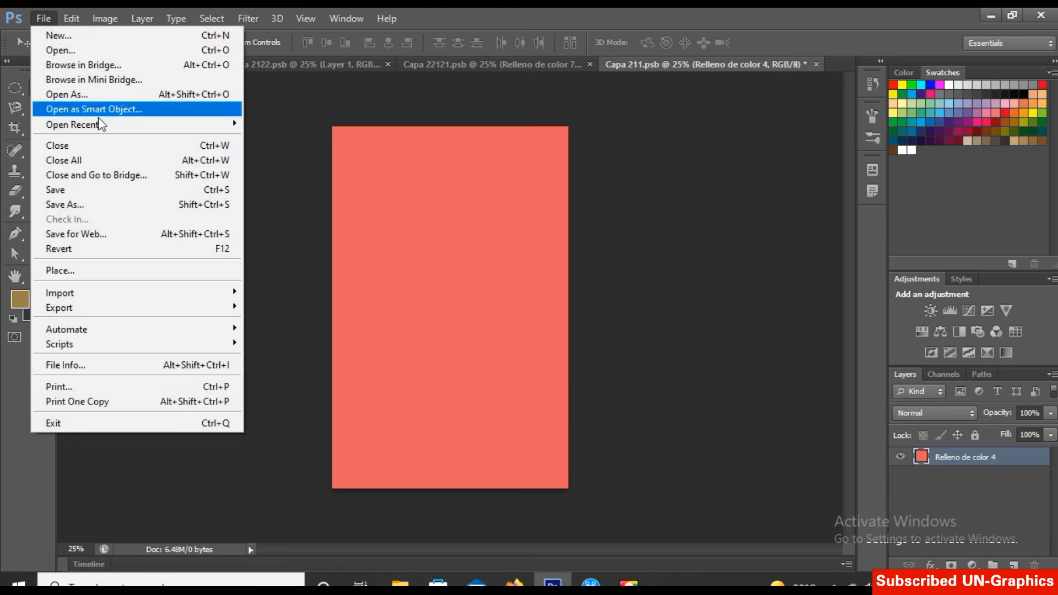
click(125, 194)
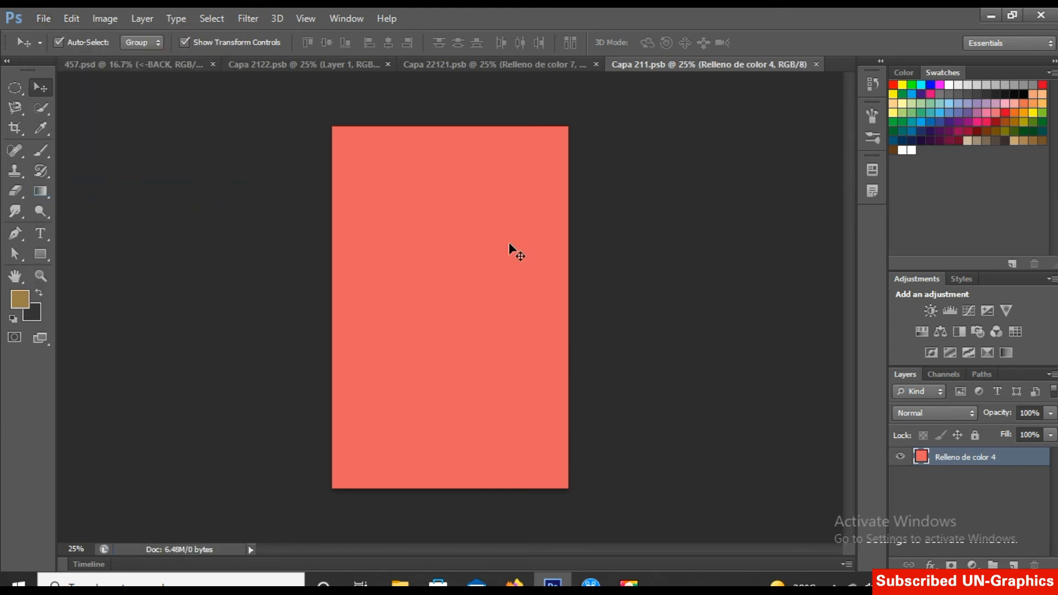
click(147, 61)
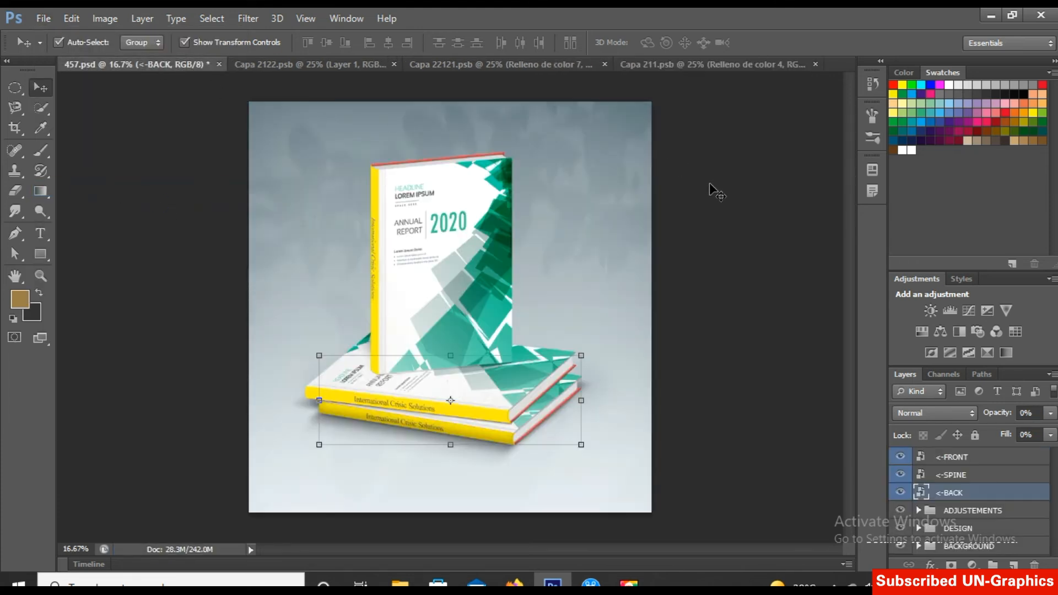
Step: In the Capa 22121.psb spine contents, change the Relleno de color 7 fill to bright green, 46ec0c
click(713, 203)
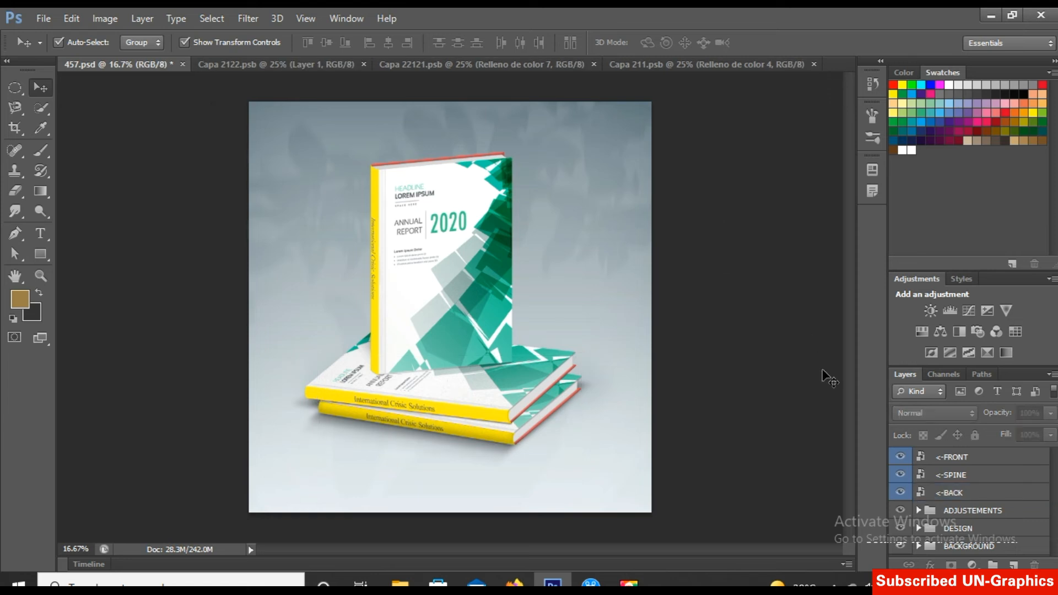
click(474, 65)
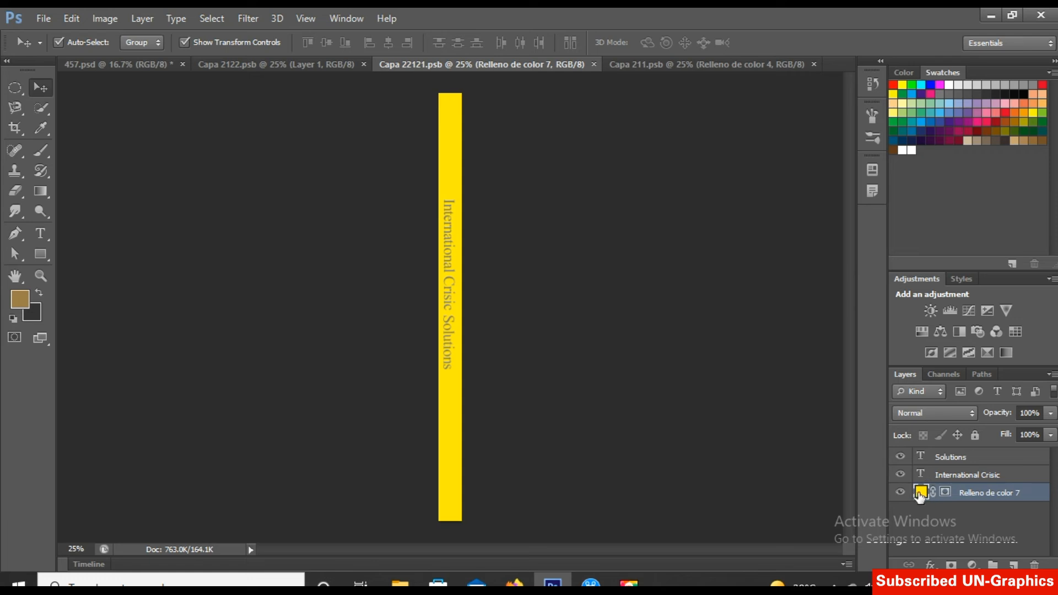
double_click(920, 493)
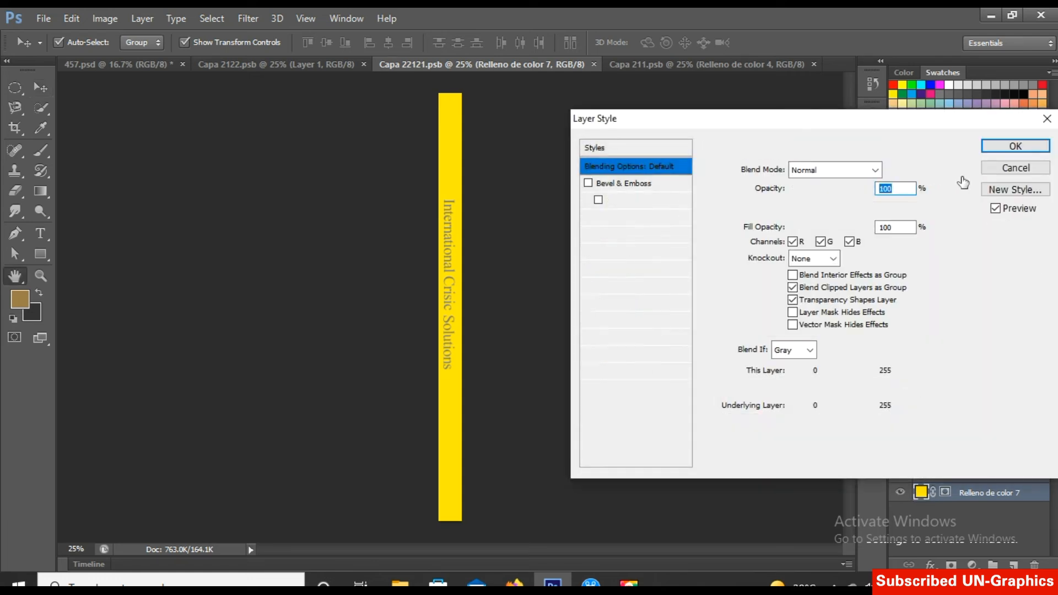
click(1008, 170)
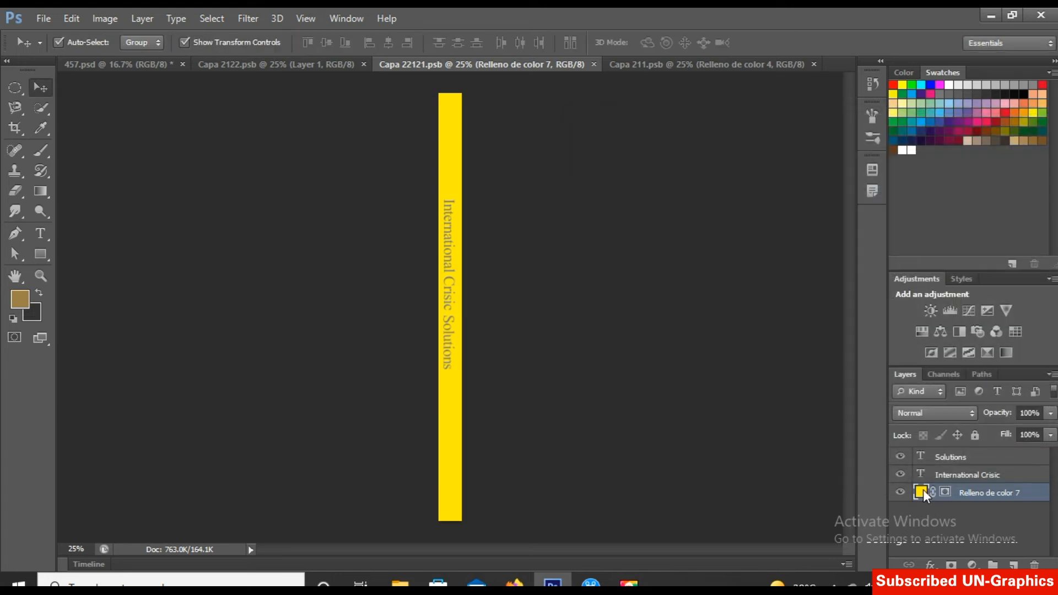
double_click(923, 489)
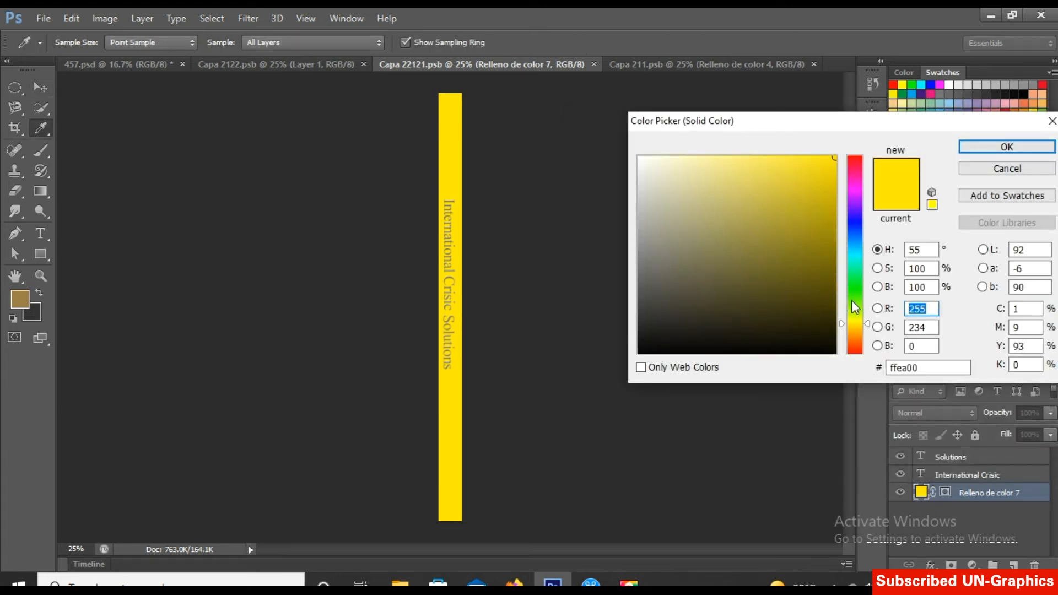
drag(851, 300, 853, 296)
mouse_move(763, 243)
mouse_down()
mouse_move(762, 220)
mouse_move(808, 205)
mouse_move(819, 193)
mouse_move(810, 188)
mouse_move(821, 190)
mouse_move(827, 231)
mouse_move(825, 170)
mouse_up()
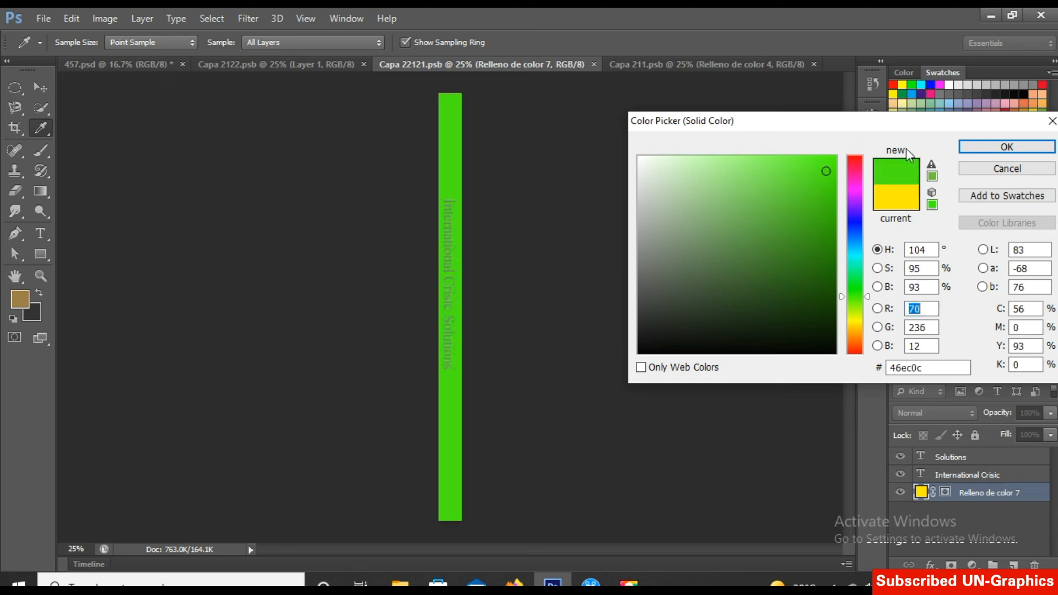
click(1007, 146)
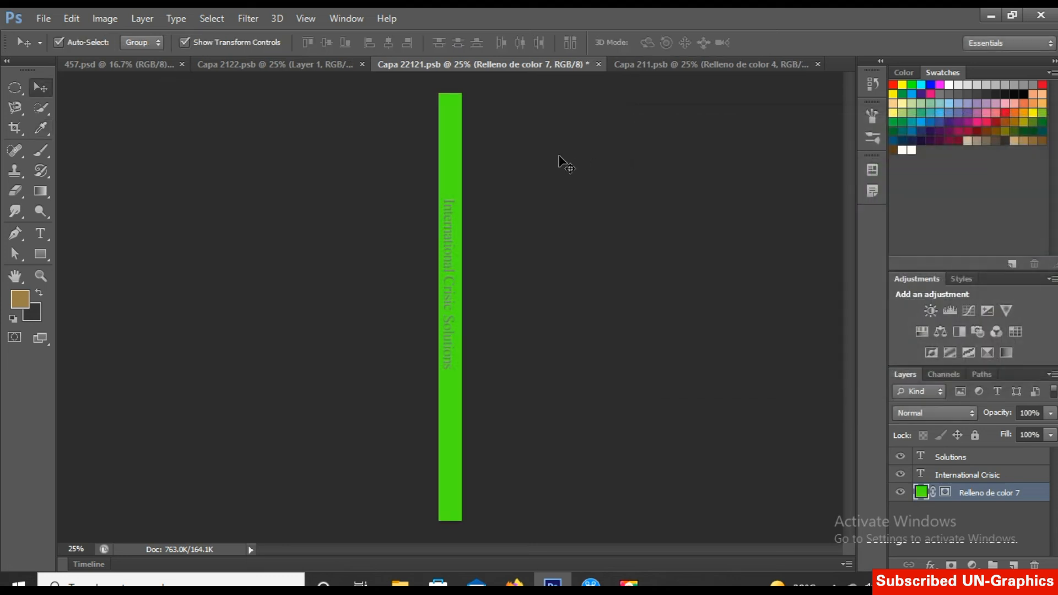
Step: Save the green version of the Capa 22121.psb spine and return to the 457.psd mockup
click(43, 18)
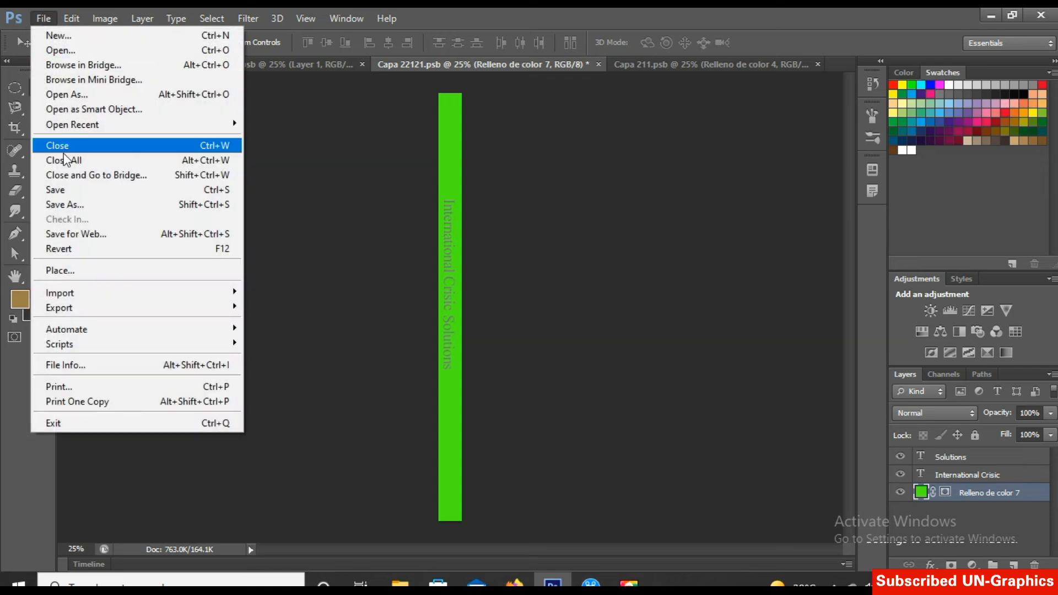
click(124, 191)
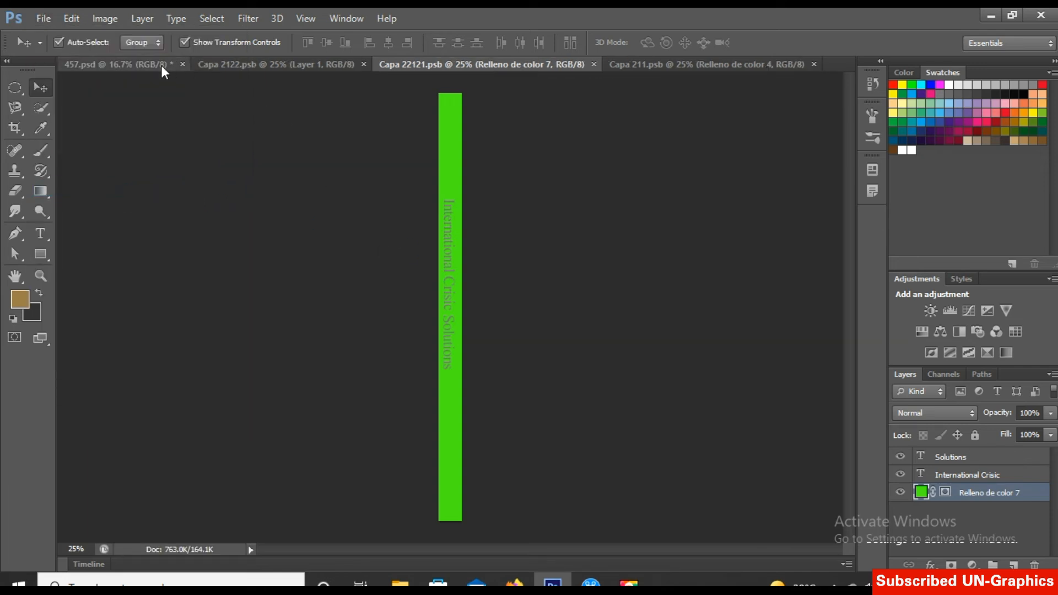
click(132, 61)
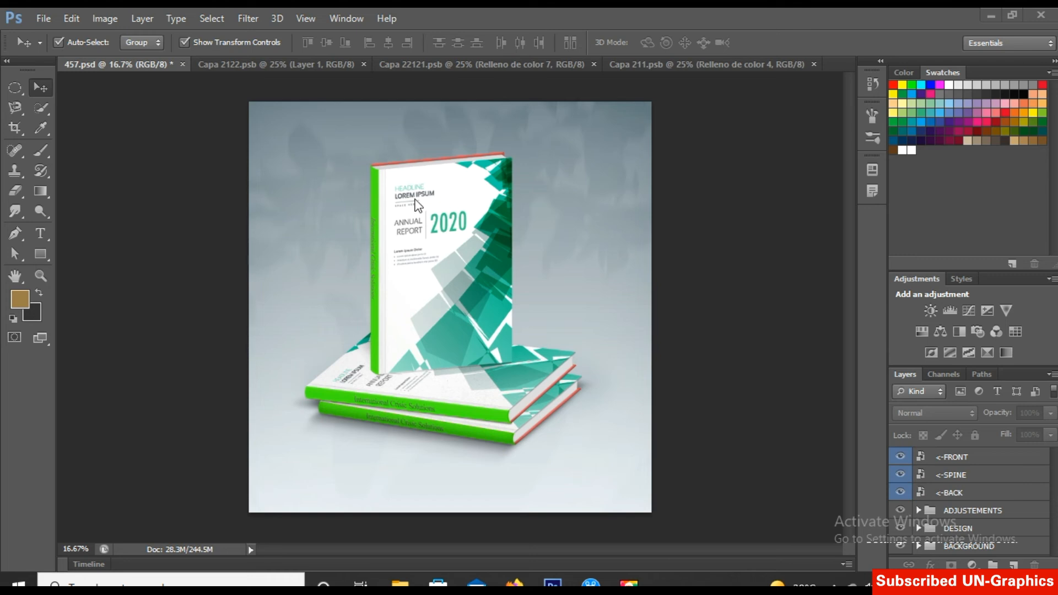
Step: Return to the Capa 22121.psb spine contents and change the Relleno de color 7 fill to cyan blue, 0ebbcb
click(328, 61)
click(447, 63)
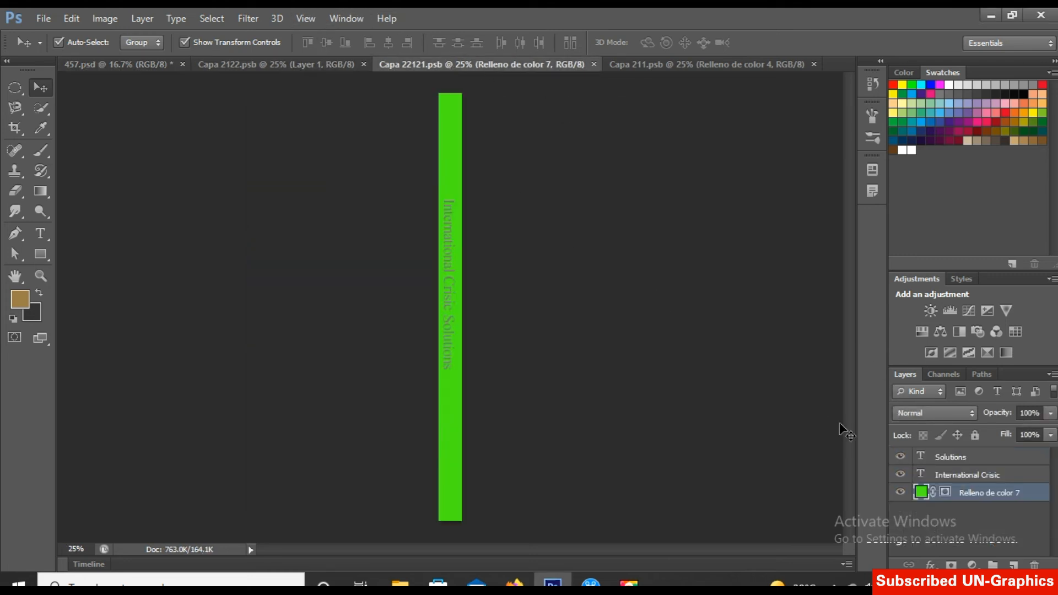
double_click(919, 492)
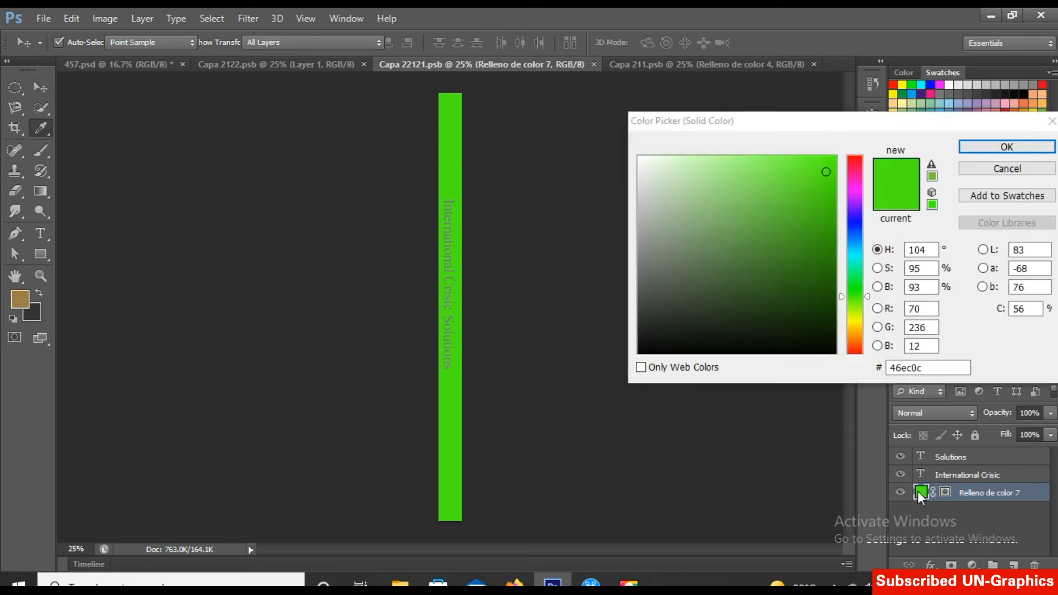
key(Tab)
key(Tab)
key(Tab)
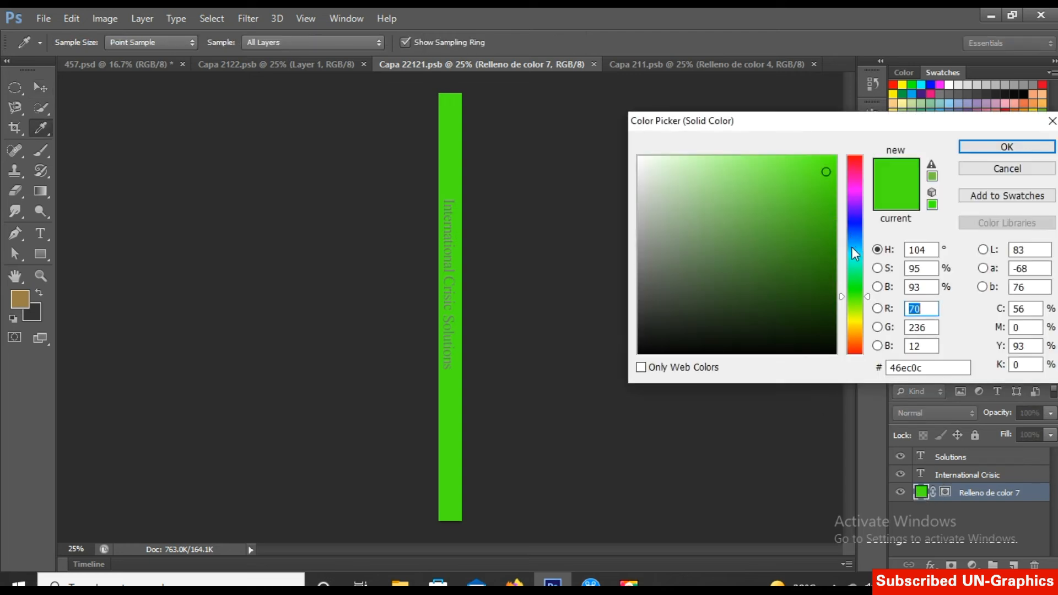
drag(852, 247, 852, 253)
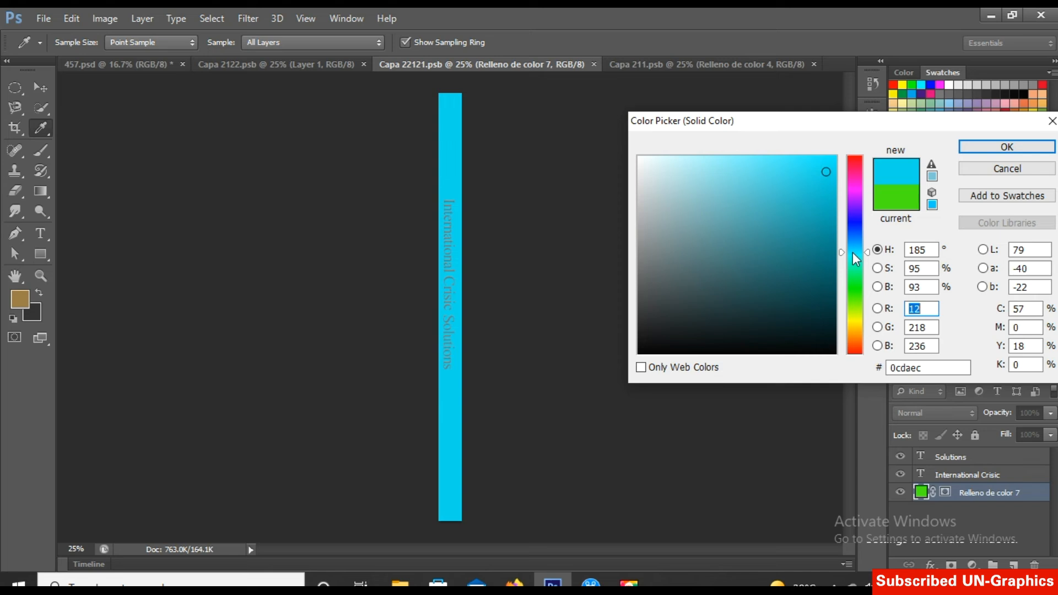
click(823, 230)
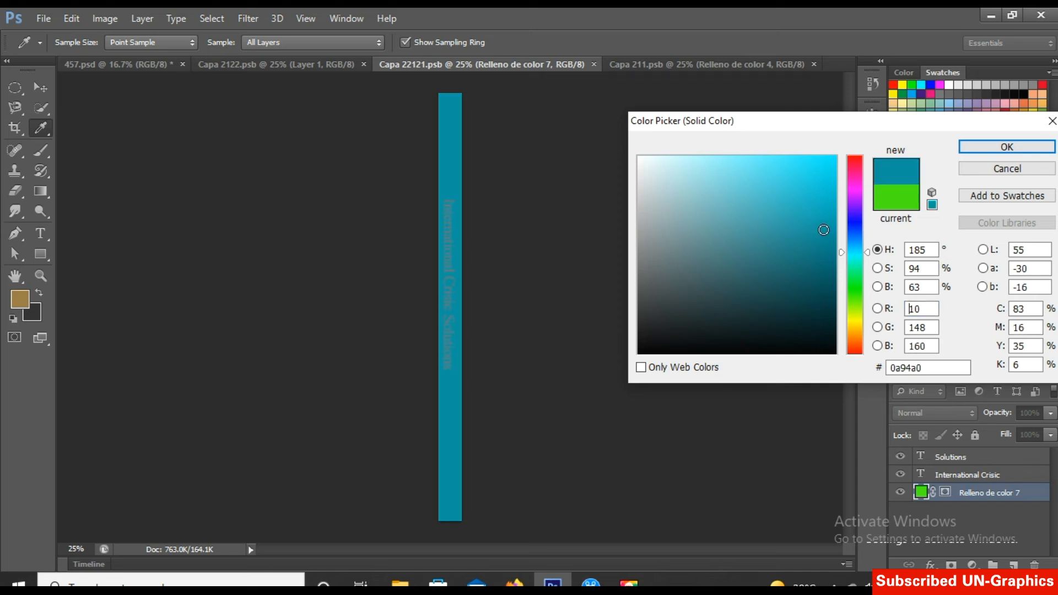
drag(823, 229, 822, 196)
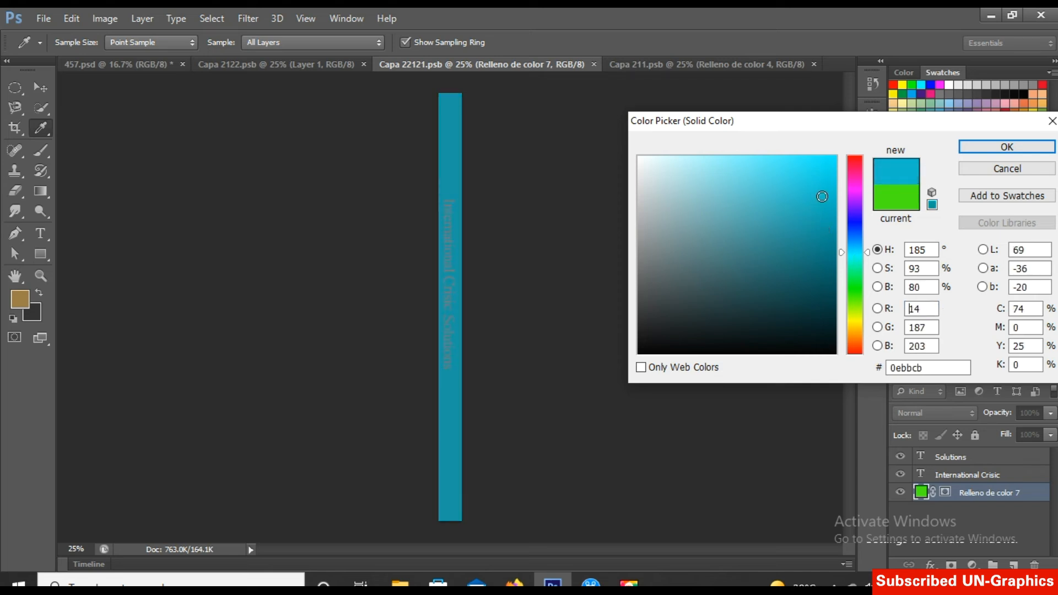
click(1006, 146)
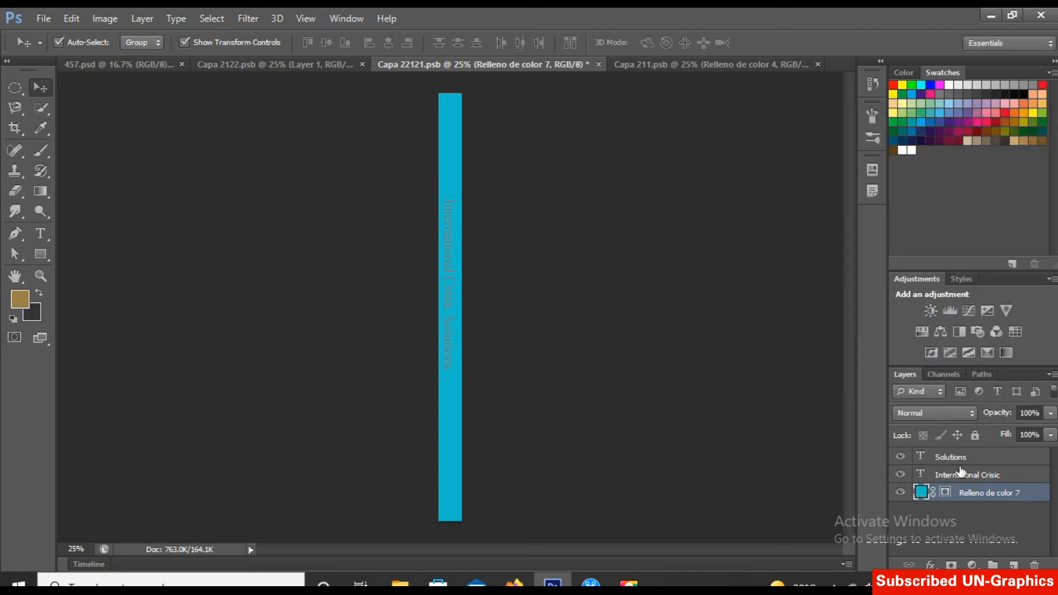
Step: Set the text color of the International Crisic layer on the spine to pure red, ff0000
click(935, 462)
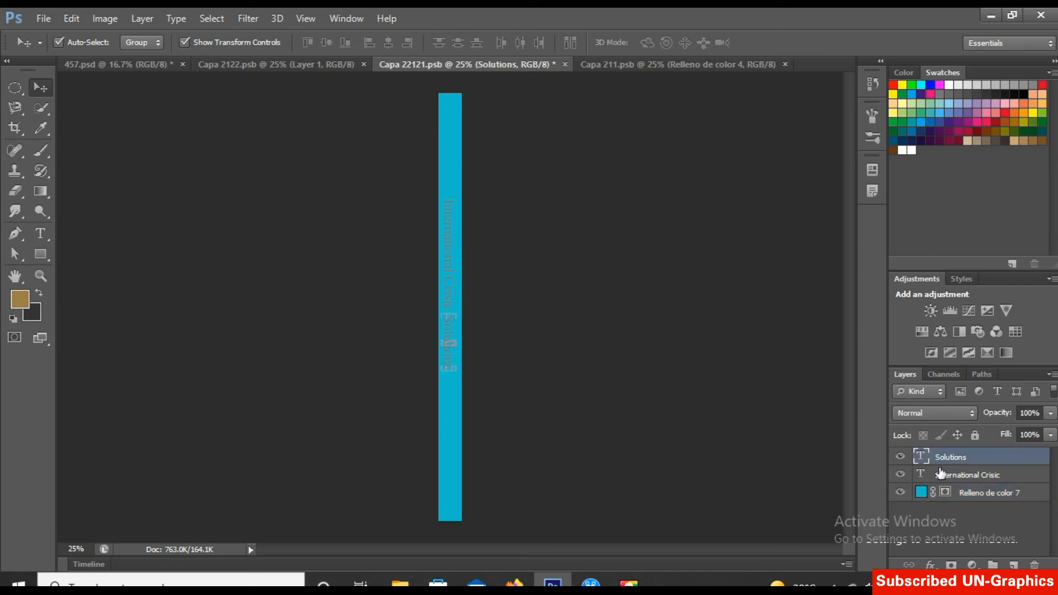
click(937, 477)
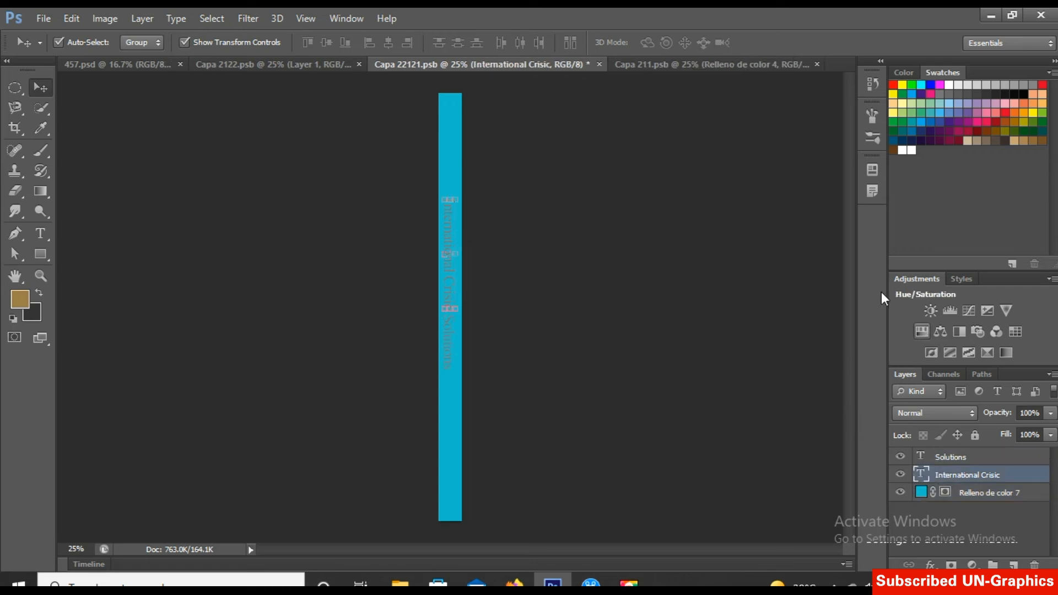
click(340, 15)
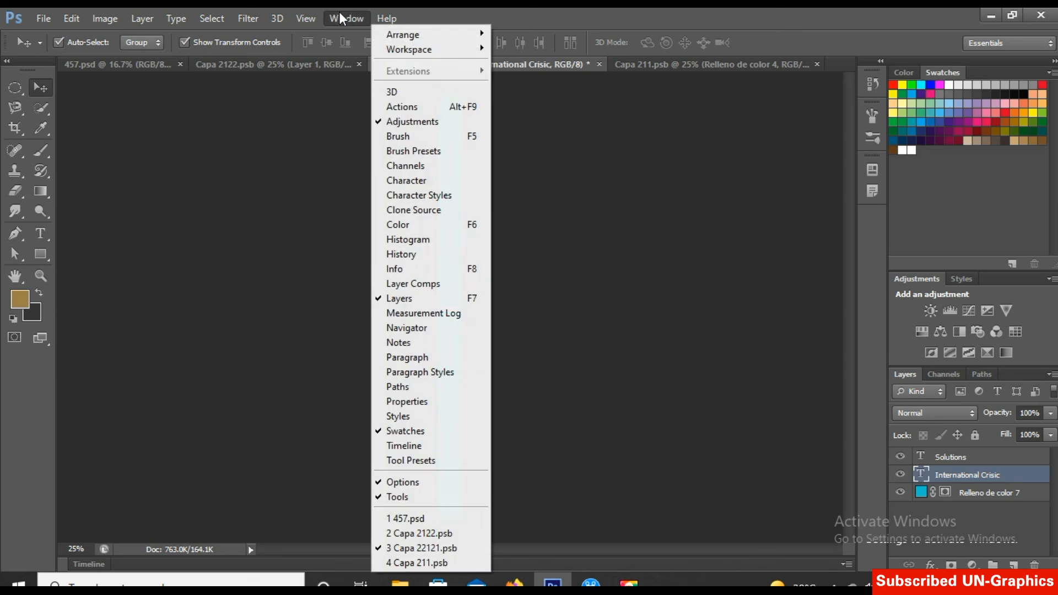
click(429, 181)
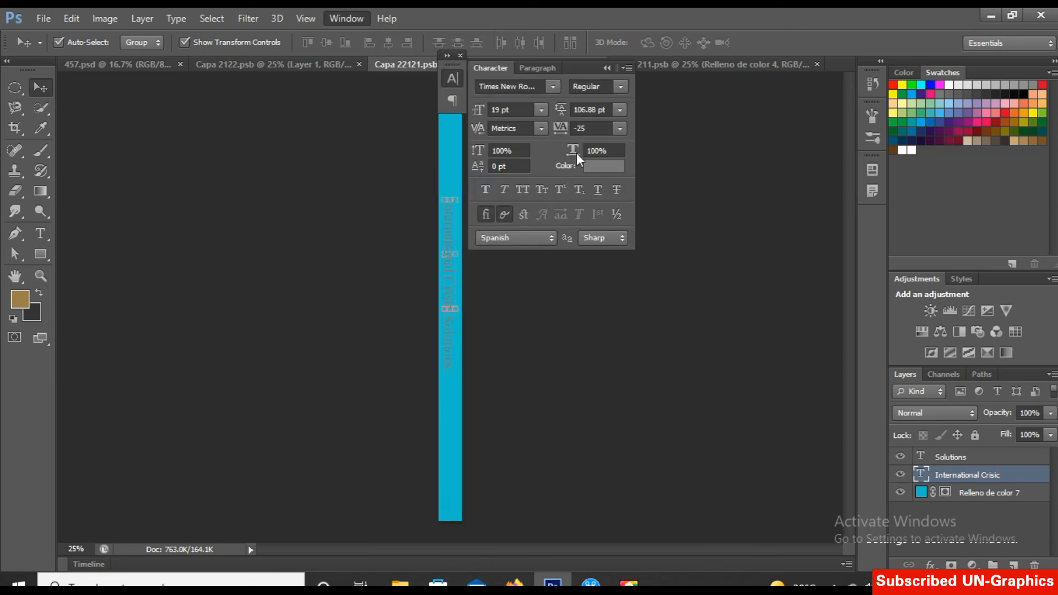
click(610, 161)
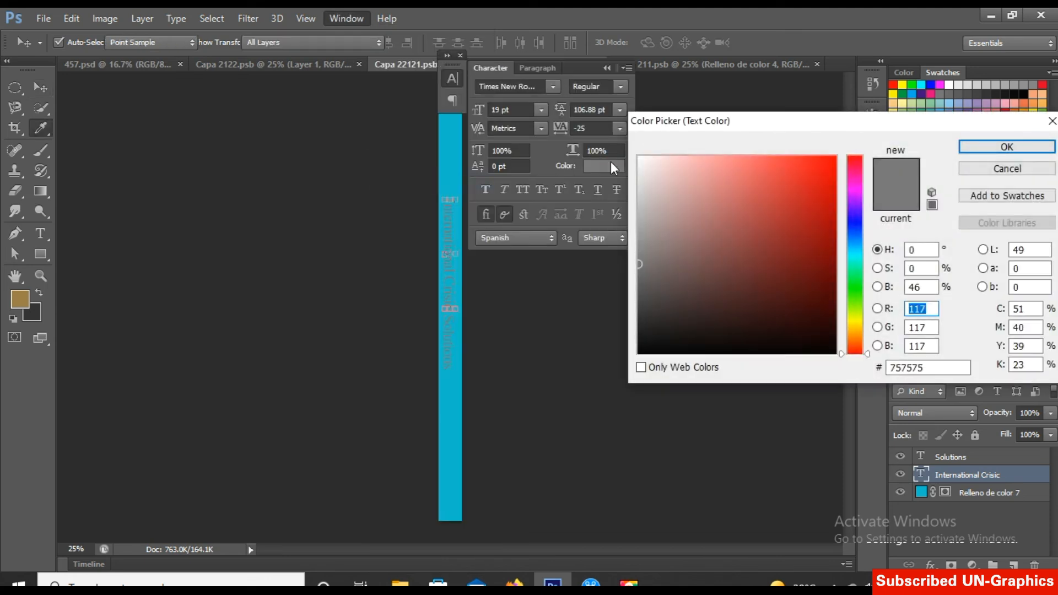
drag(747, 192, 832, 151)
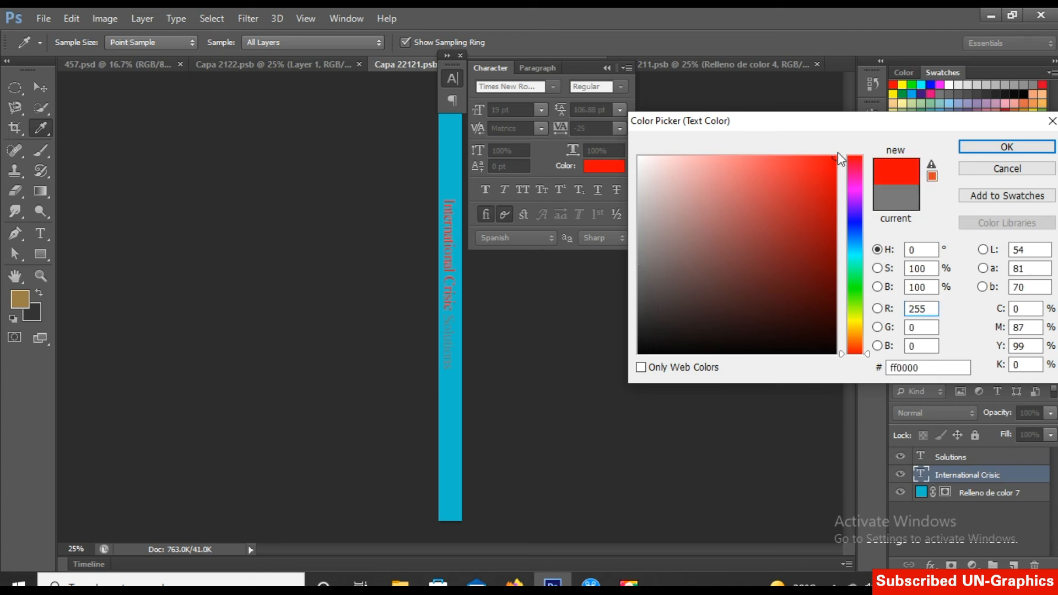
click(1023, 143)
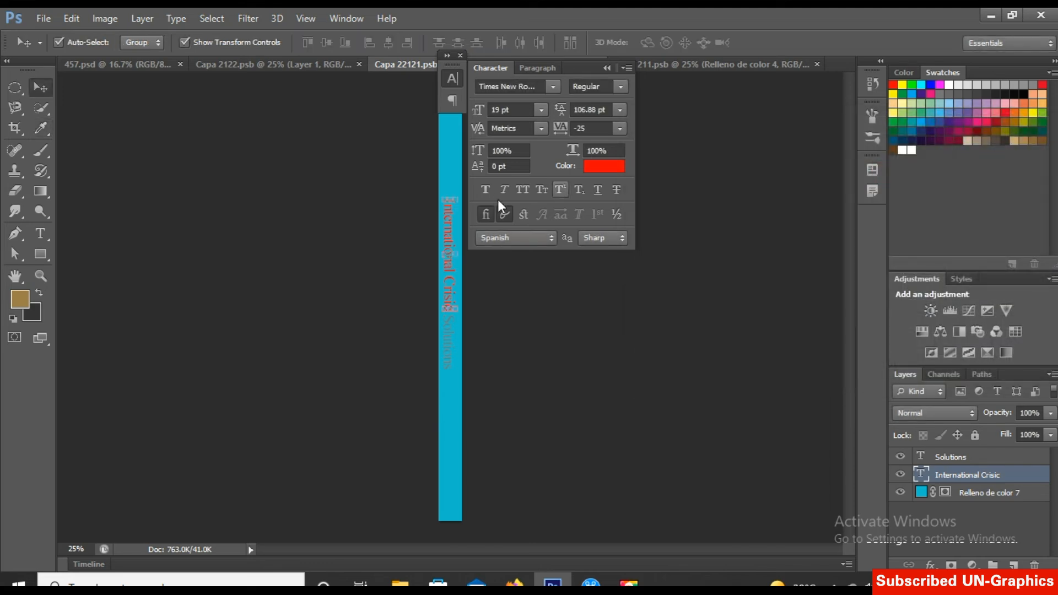
Step: Apply faux bold to the International Crisic text and change its font to Open Sans
click(485, 189)
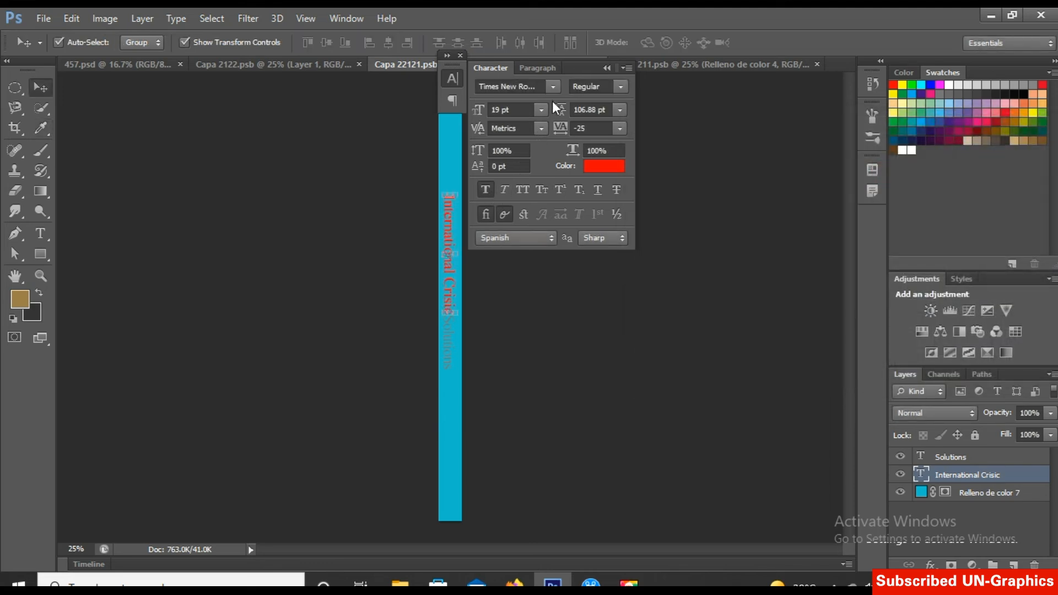
click(553, 86)
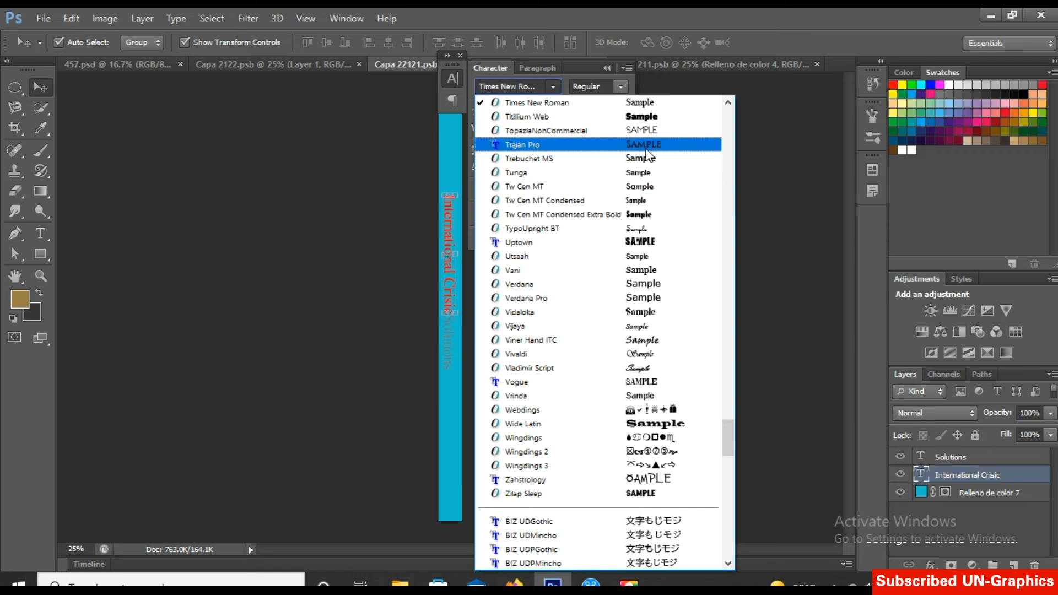
drag(728, 454, 724, 366)
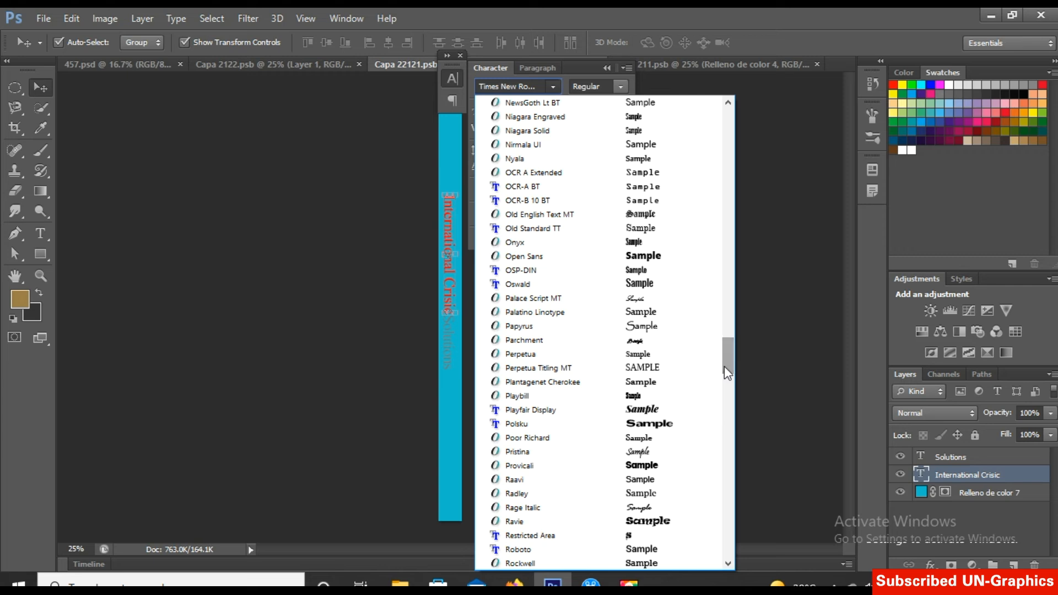
click(641, 258)
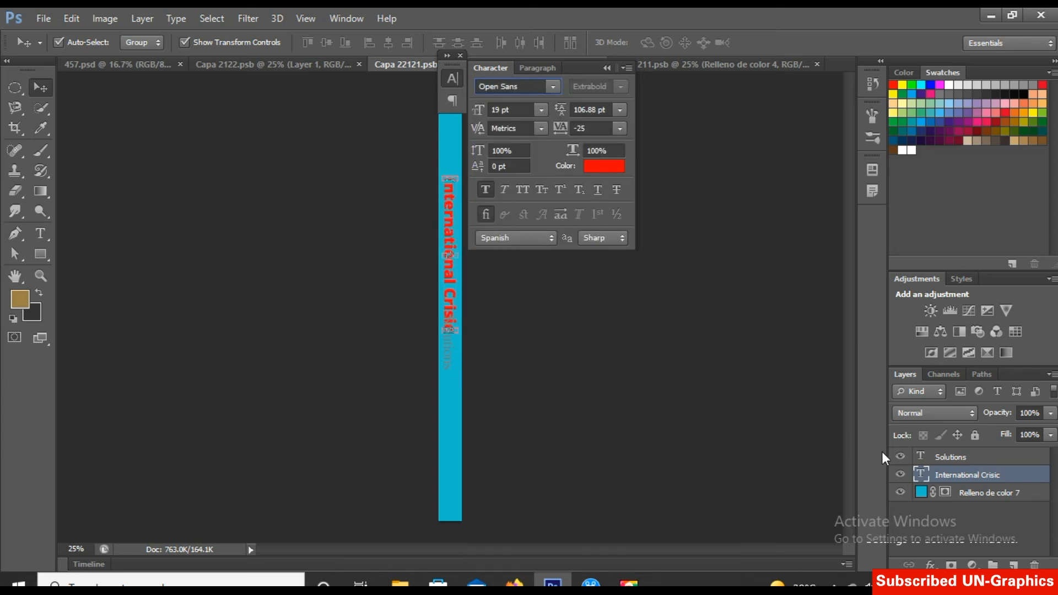
Step: Set the Solutions text to the Tw Cen MT Condensed Extra Bold font with faux bold
click(949, 459)
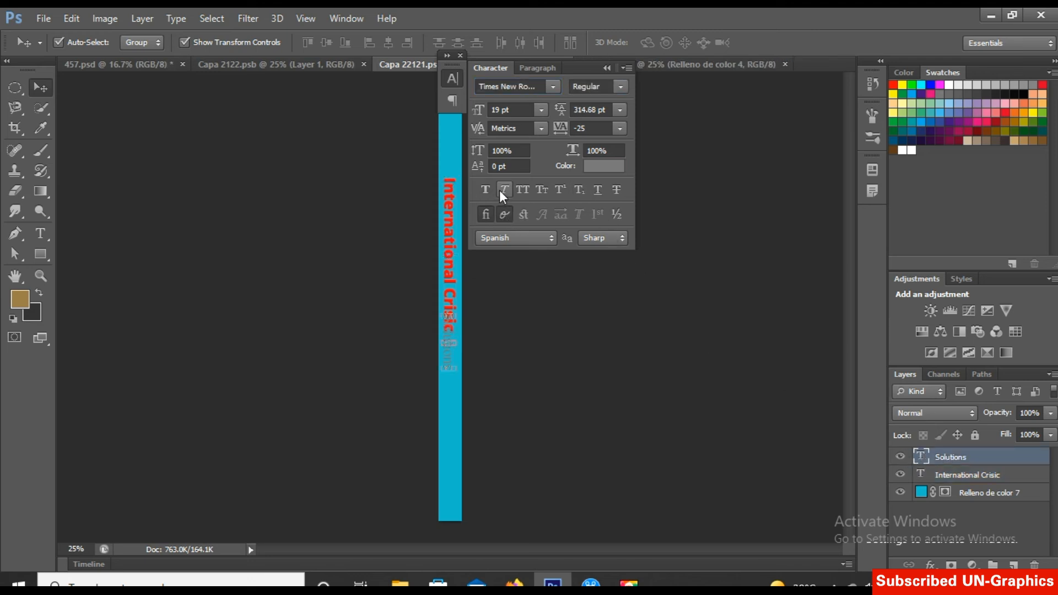
click(553, 86)
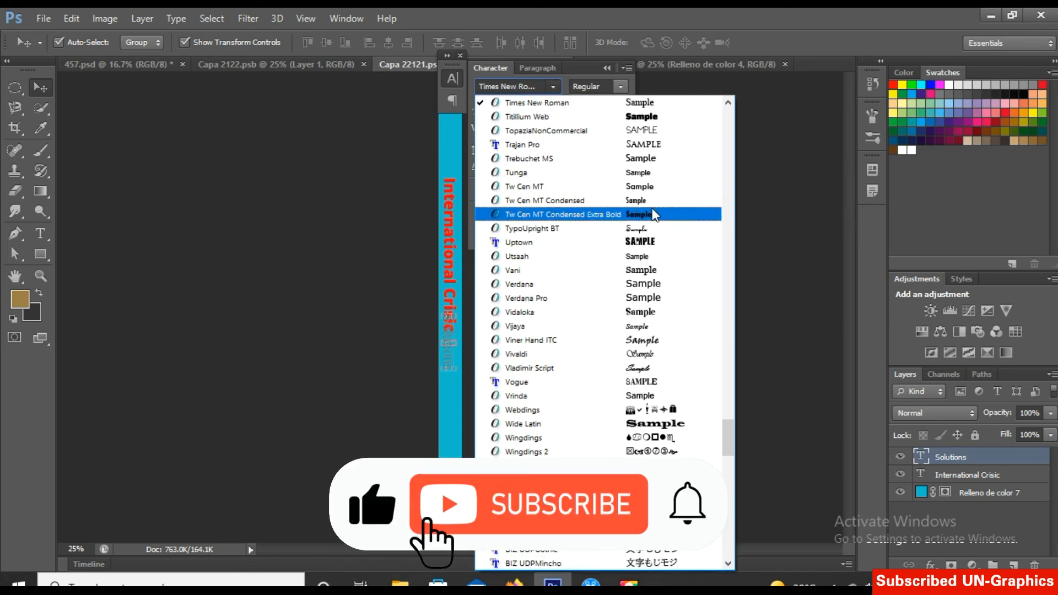
click(651, 215)
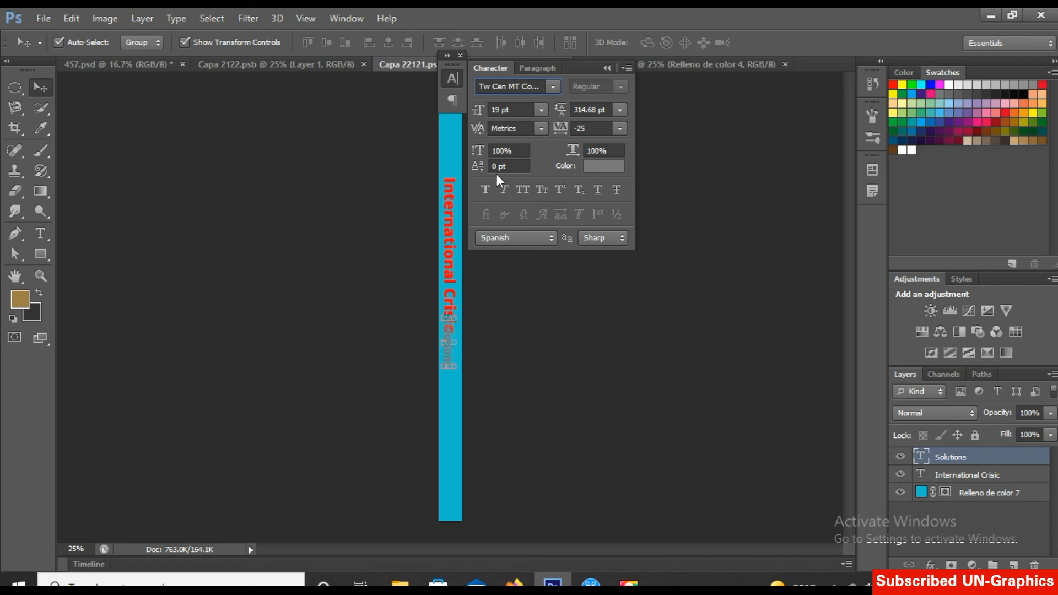
click(488, 187)
Step: Set the text color of the Solutions layer to white, ffffff
click(614, 161)
click(712, 173)
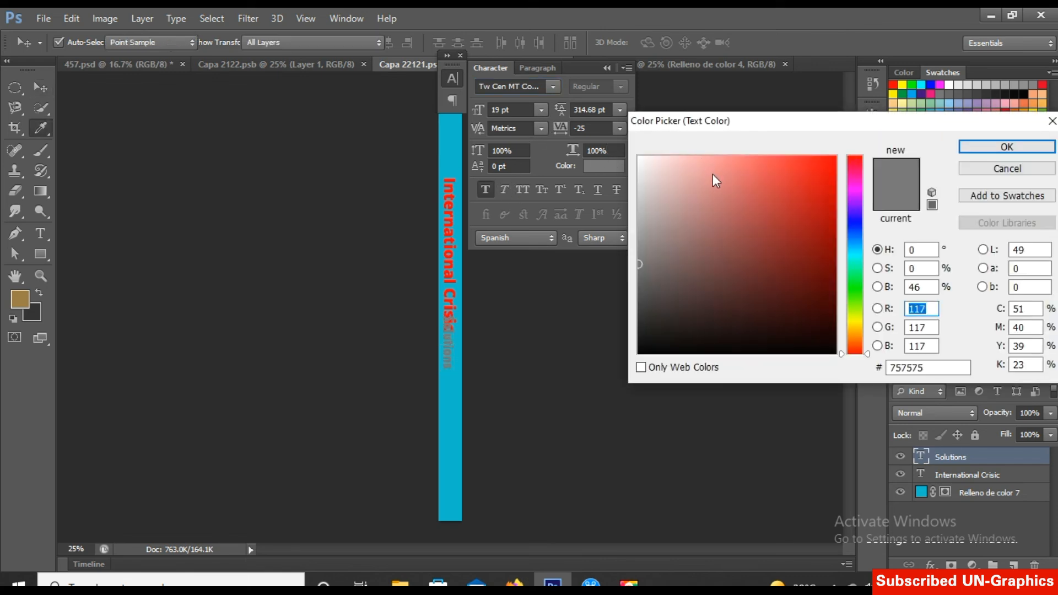
drag(774, 218, 803, 266)
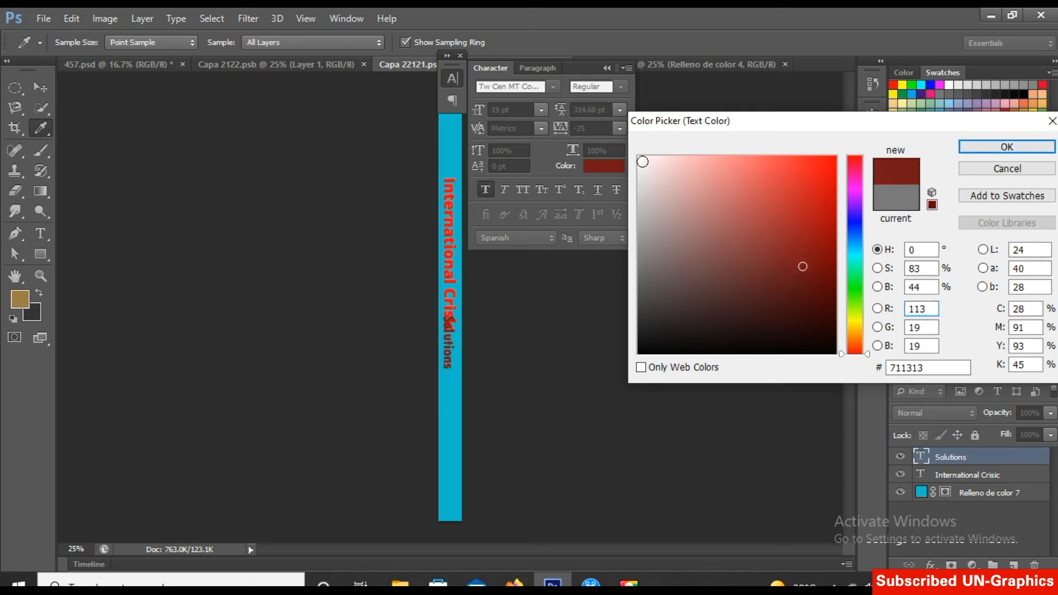
click(640, 158)
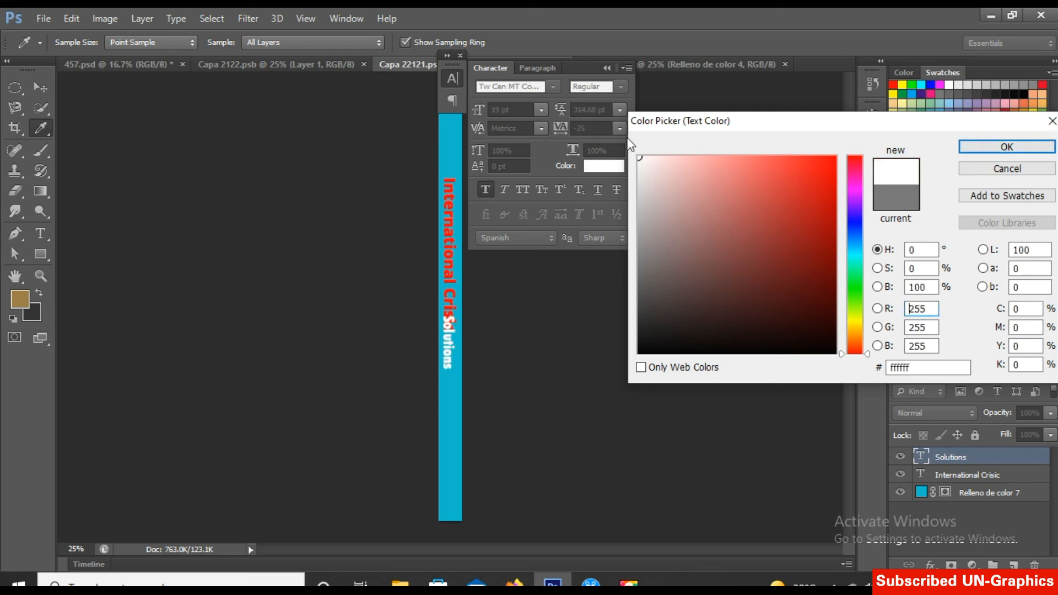
click(1014, 147)
Step: Move the Solutions text down the spine so it clears the end of International Crisic, then deselect it
key(v)
click(683, 161)
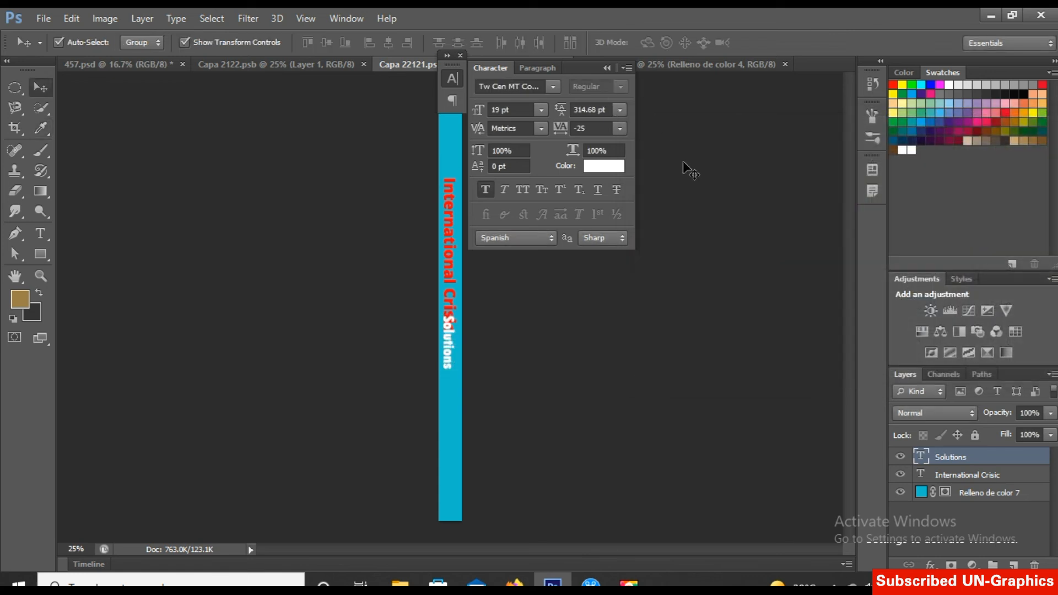
drag(448, 352, 449, 384)
click(696, 324)
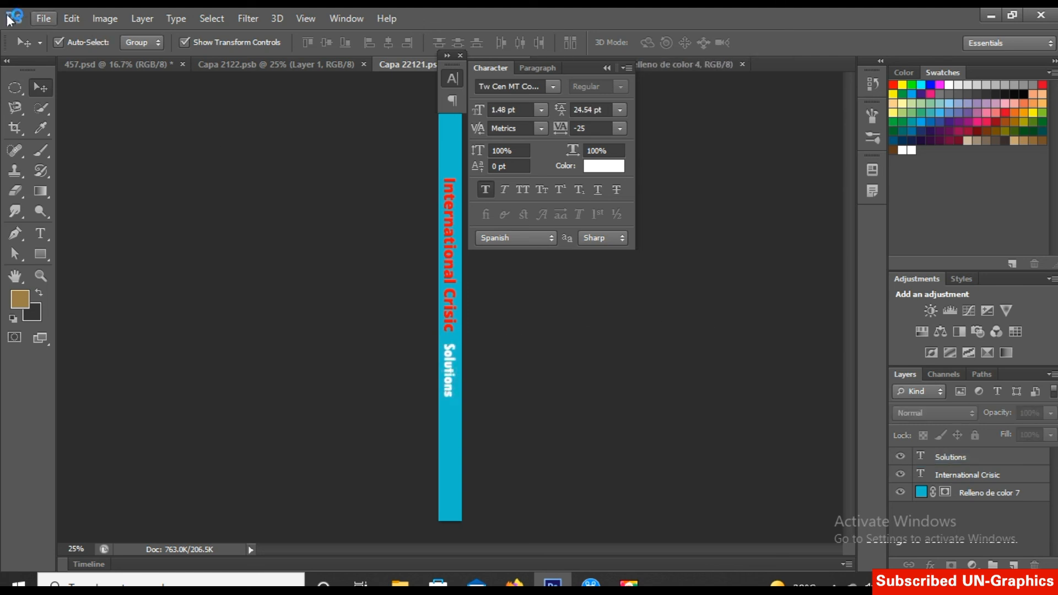
Step: Save the restyled Capa 22121.psb spine contents and return to the 457.psd mockup
click(44, 18)
click(105, 191)
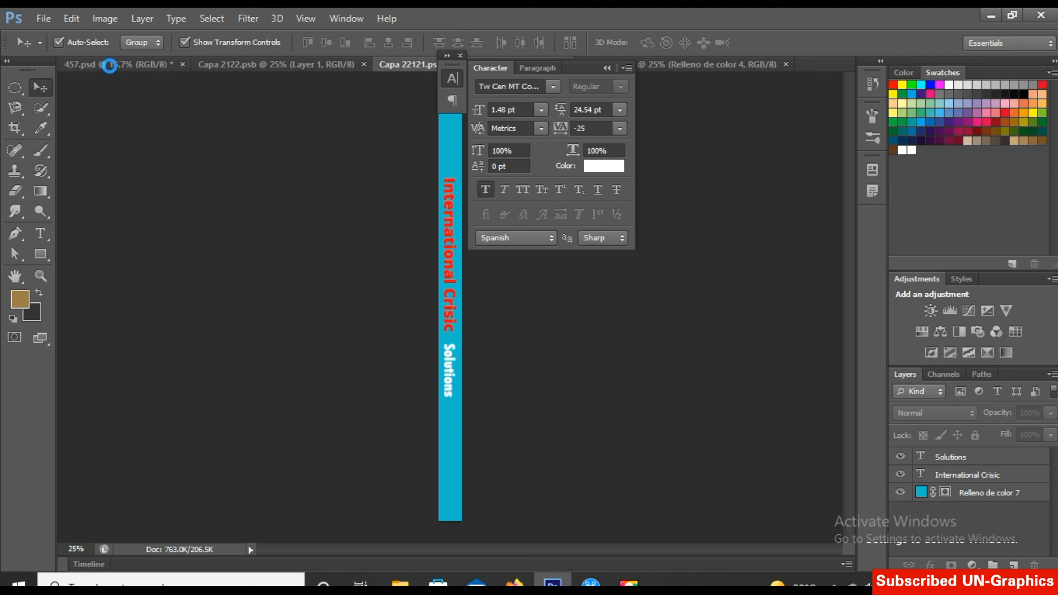
click(110, 65)
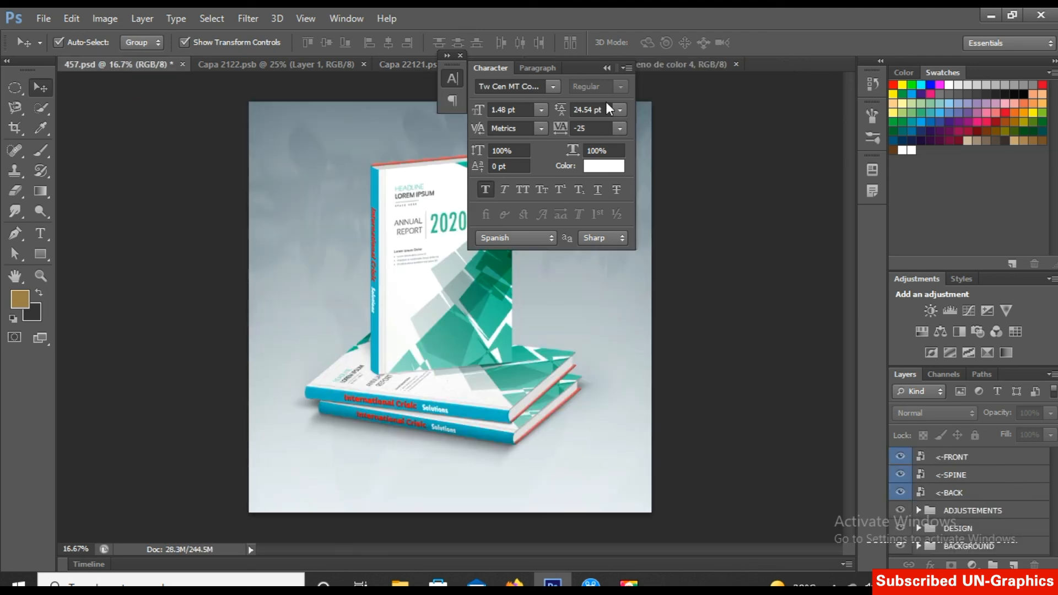
Step: Collapse the Character settings and switch the 457.psd mockup to full screen mode to examine the finished books
click(607, 68)
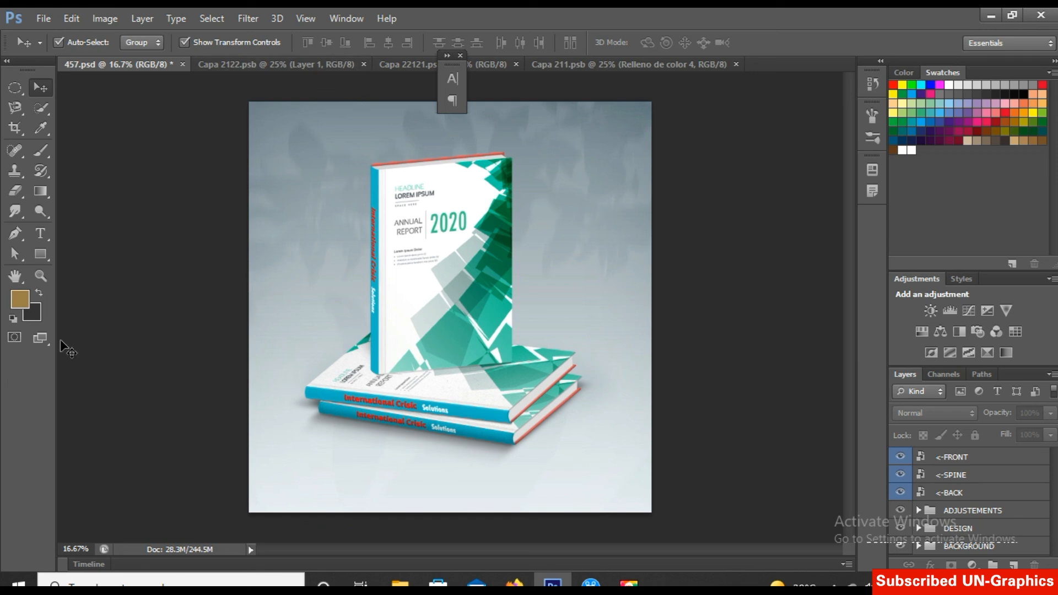
right_click(43, 342)
click(118, 366)
click(539, 266)
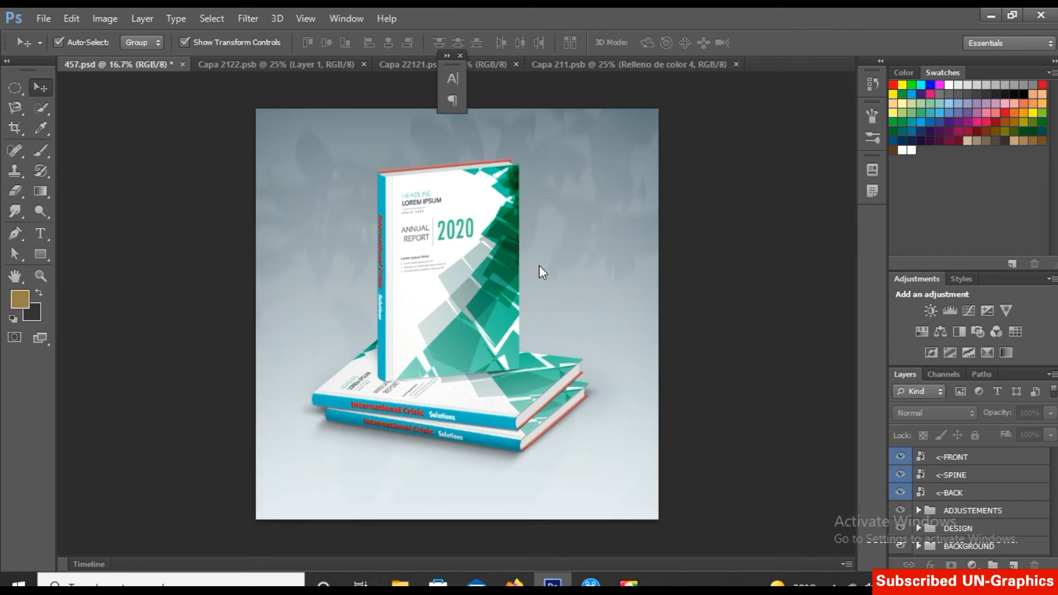